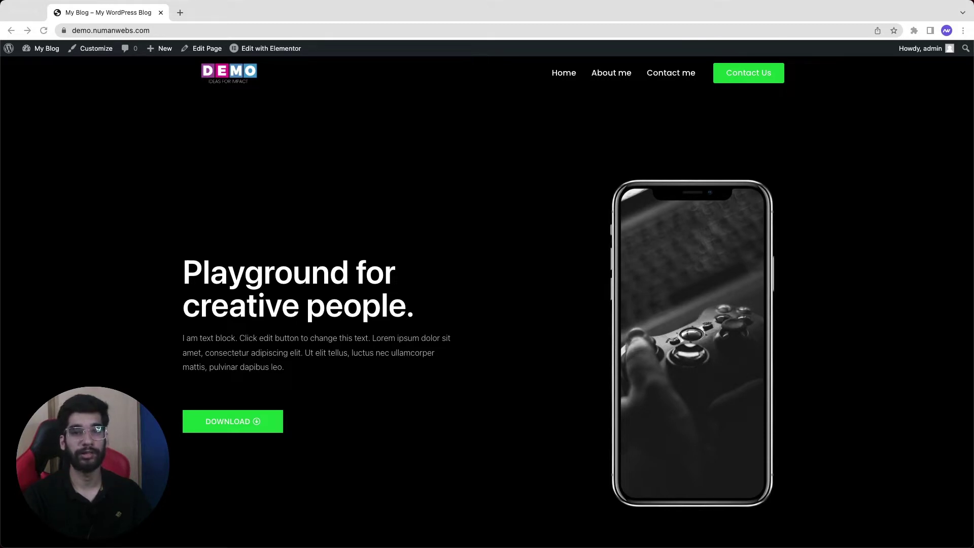
# Search the plugin directory for 'sina e', then install and activate Sina Extension.
pyautogui.moveTo(33, 47)
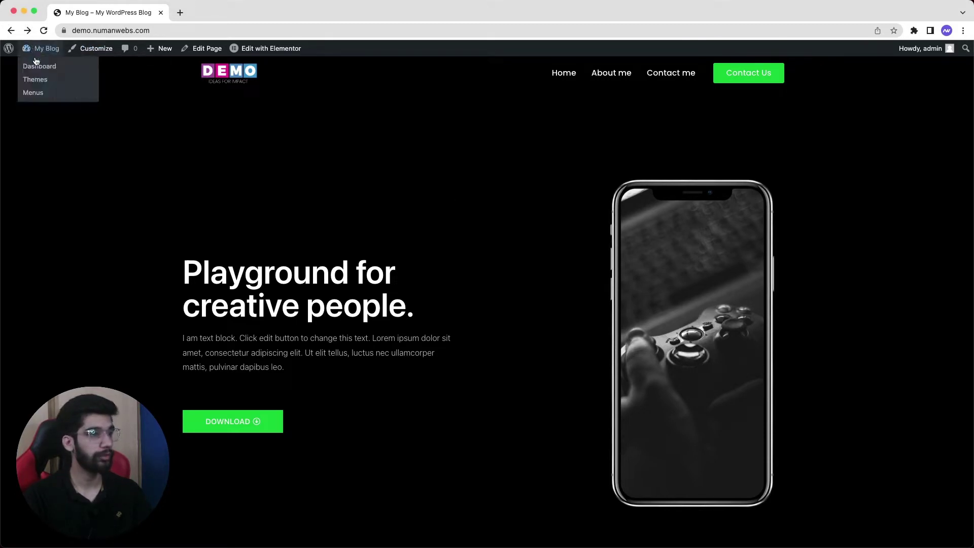
pyautogui.click(38, 66)
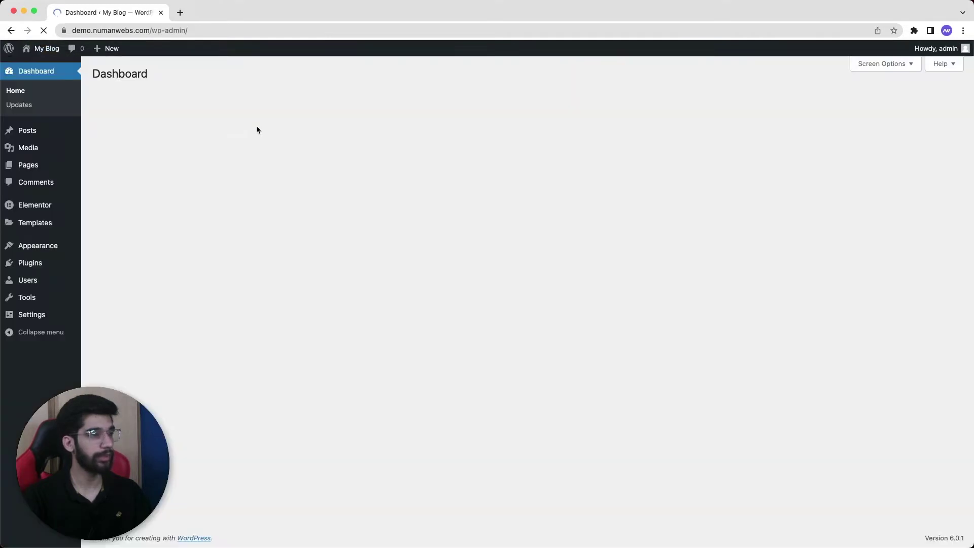
pyautogui.moveTo(58, 267)
pyautogui.click(101, 280)
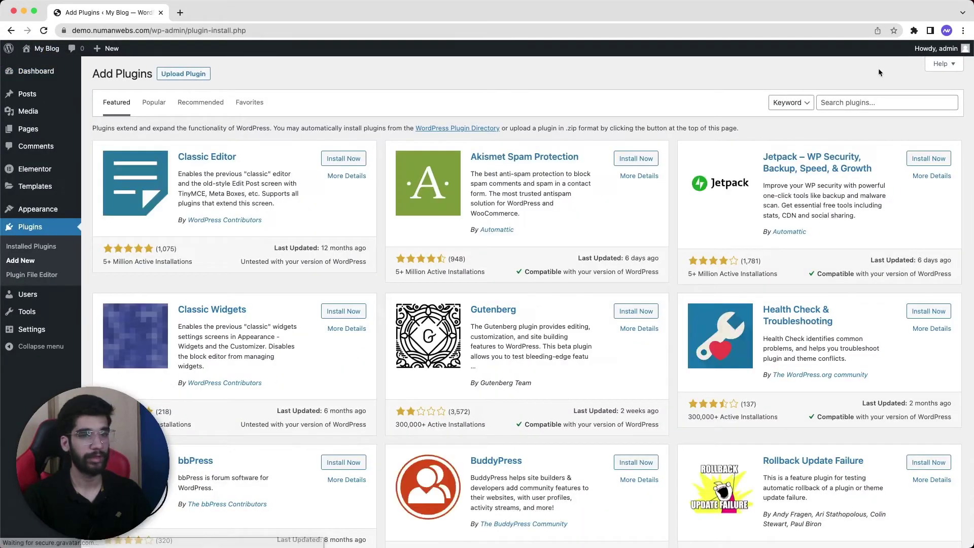
pyautogui.click(866, 99)
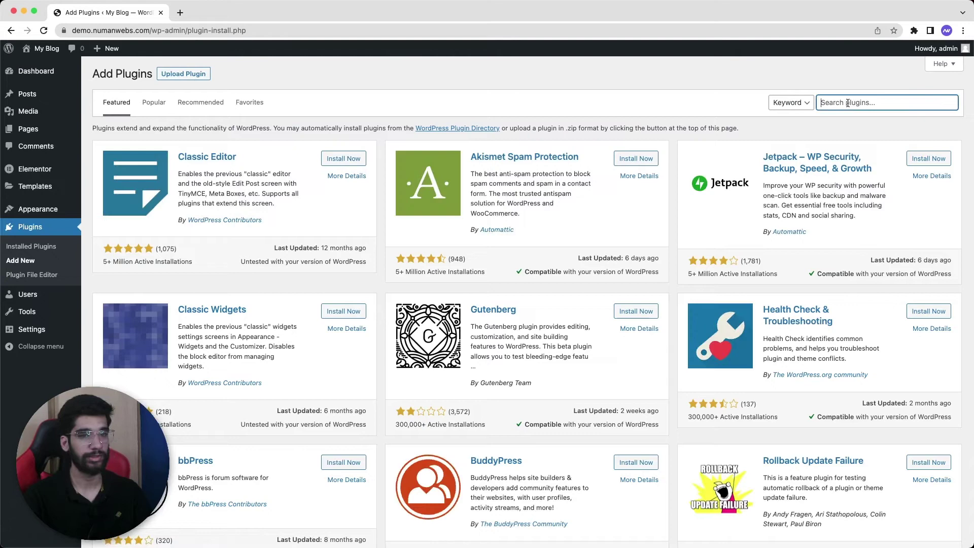
pyautogui.write('sina extension')
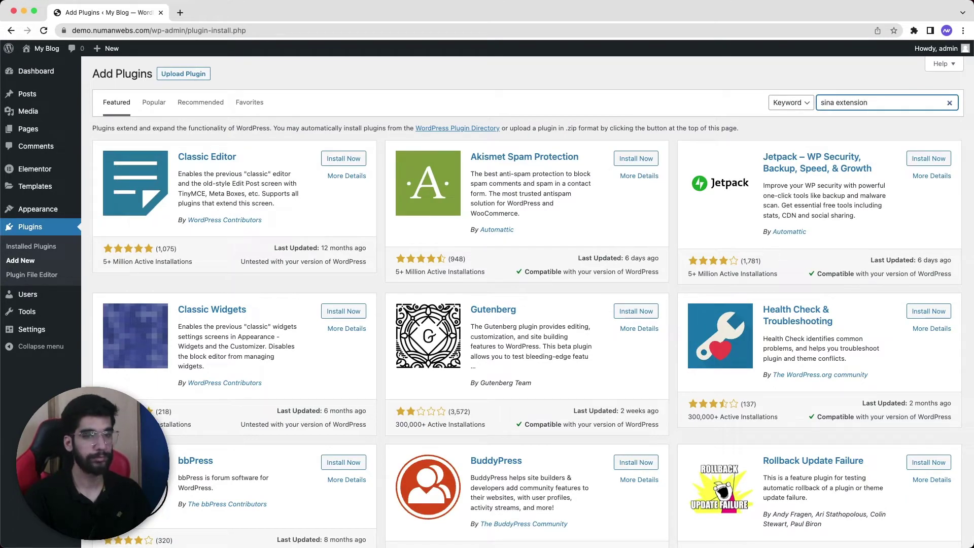
pyautogui.press('Return')
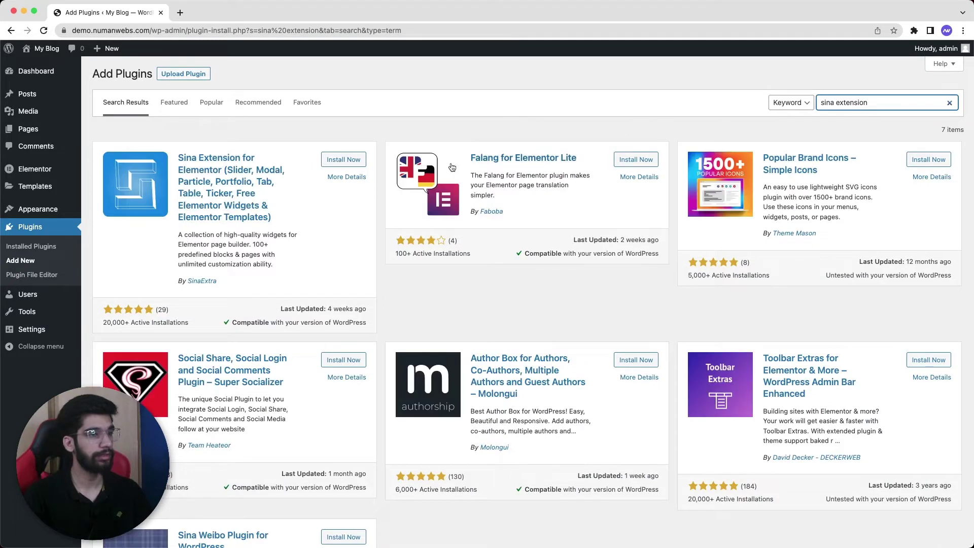
pyautogui.click(340, 161)
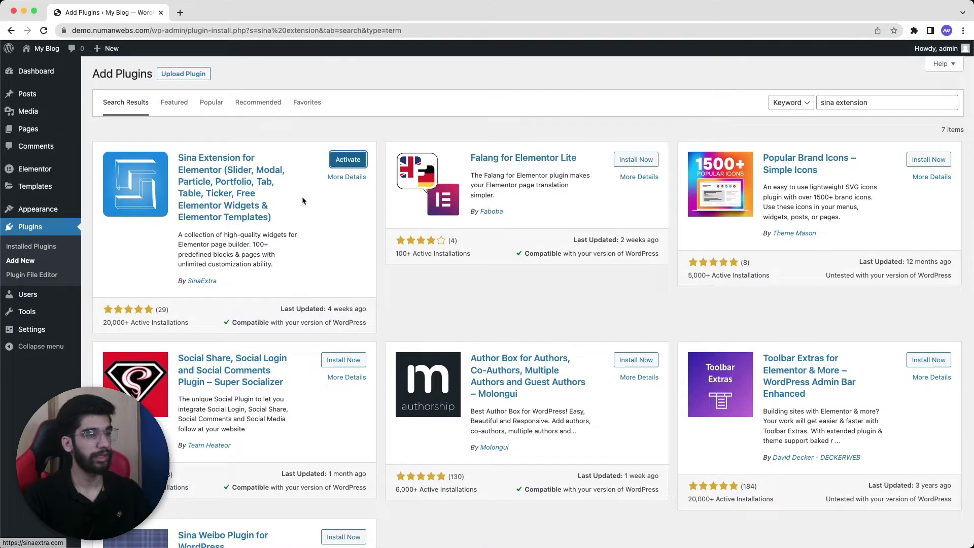
pyautogui.click(348, 160)
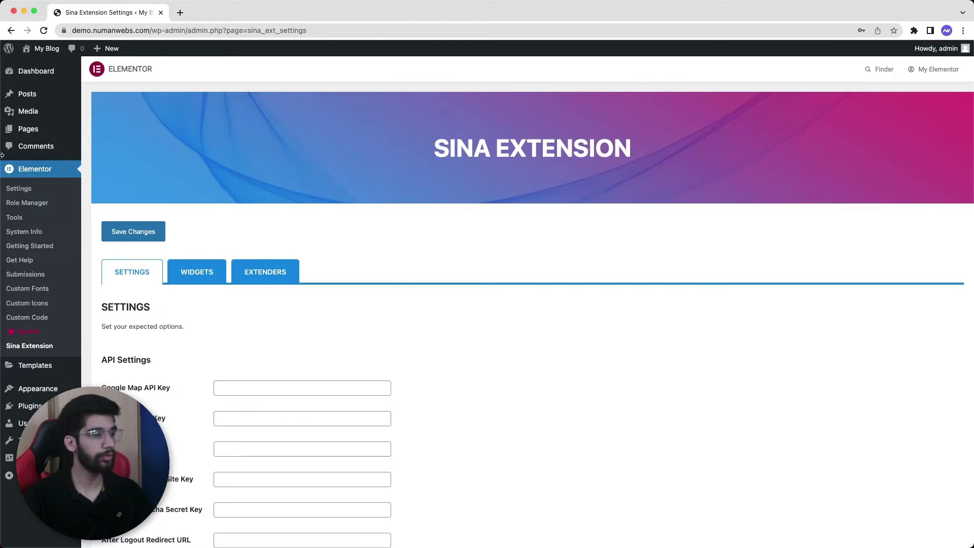
# Create a new Section-type saved template named 'Slide 1' and open it in Elementor.
pyautogui.click(58, 368)
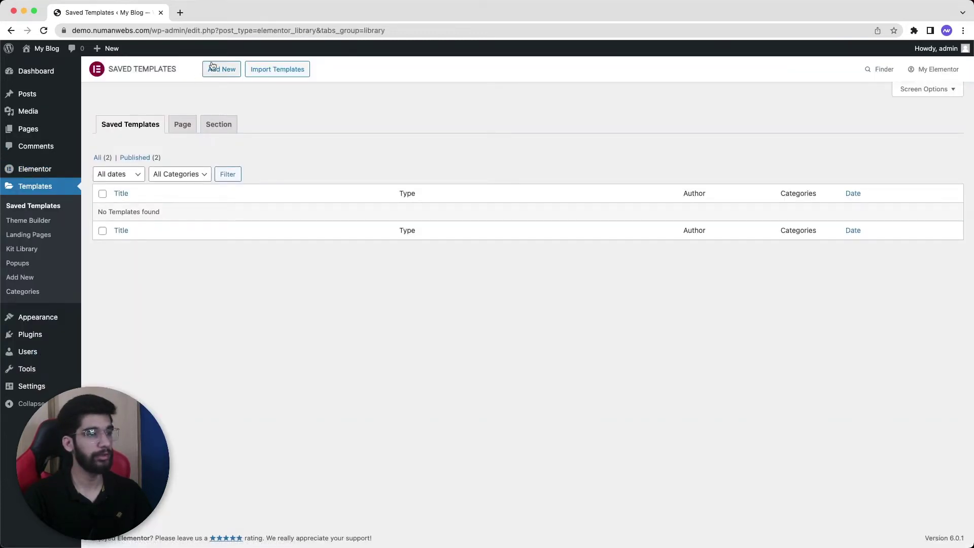
pyautogui.click(212, 66)
pyautogui.click(533, 291)
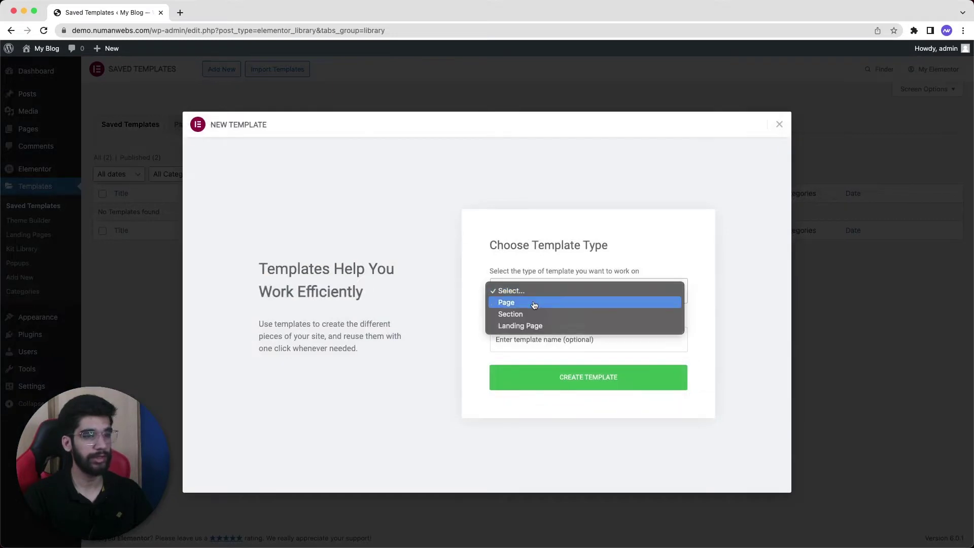
pyautogui.click(530, 316)
pyautogui.click(534, 337)
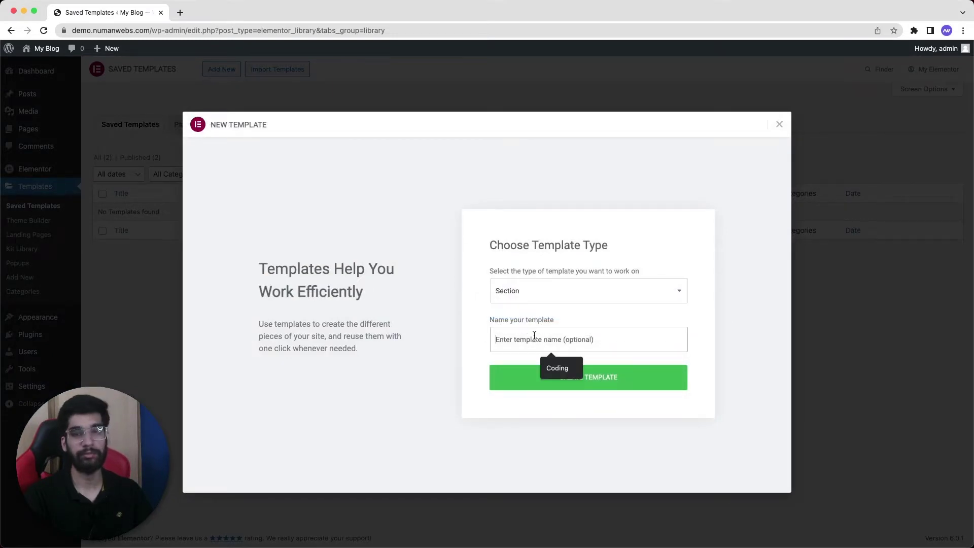
pyautogui.write('Slide 1')
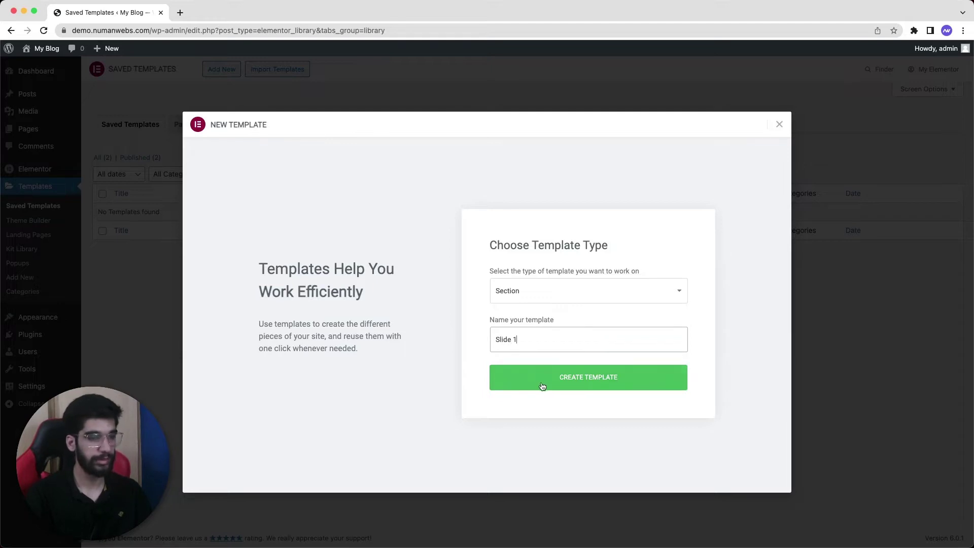
pyautogui.click(542, 386)
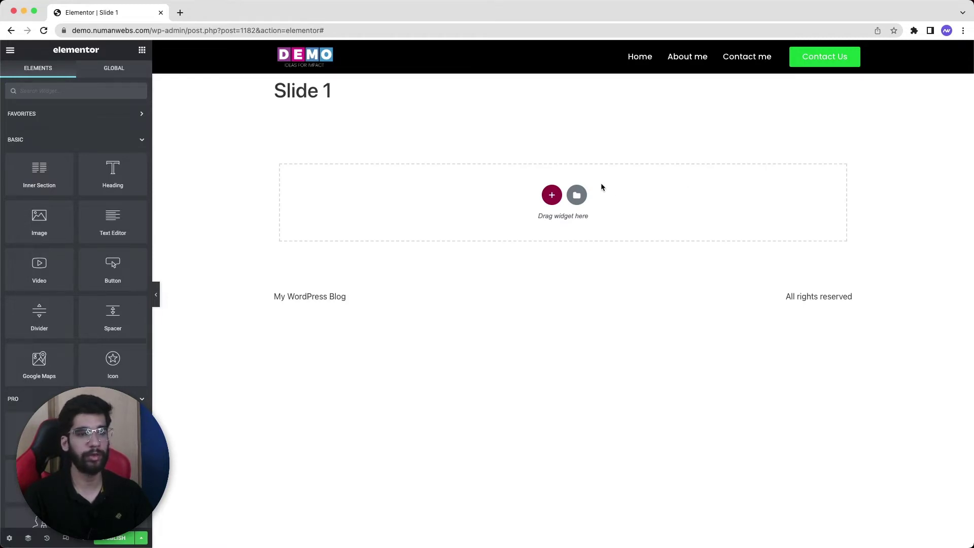
# Insert the 'Alternate Gallery Slide' block from the template library's Blocks into Slide 1.
pyautogui.click(577, 196)
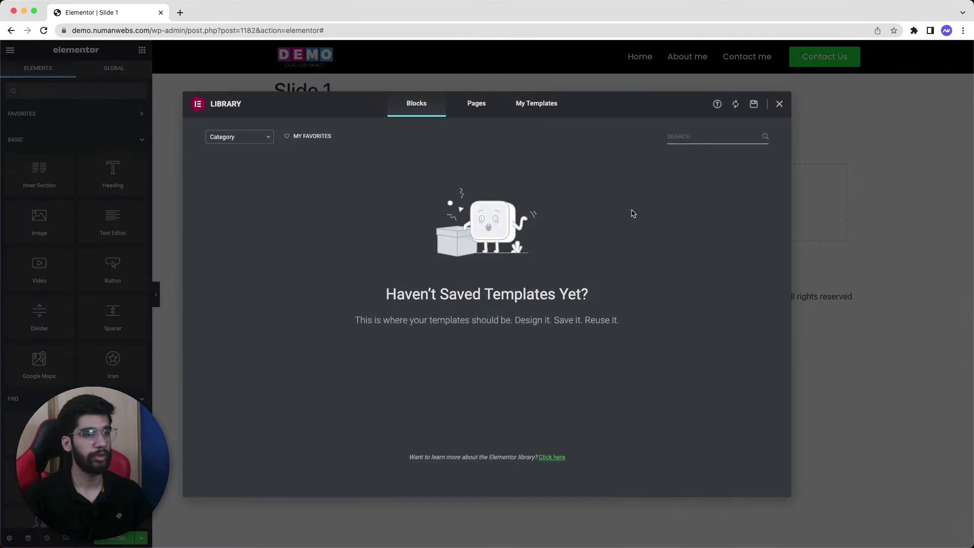
pyautogui.click(256, 138)
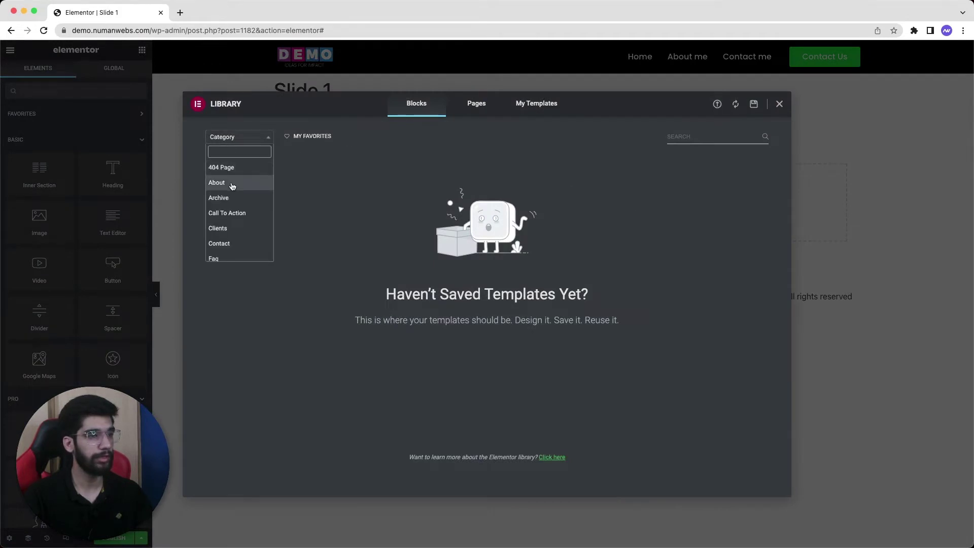
pyautogui.click(239, 183)
pyautogui.click(263, 139)
pyautogui.click(221, 167)
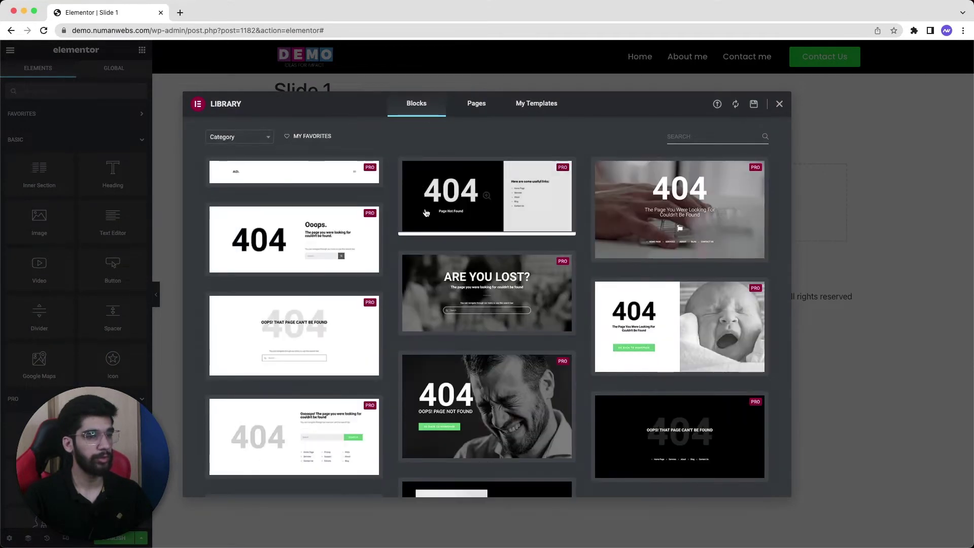
pyautogui.scroll(-5, 426, 214)
pyautogui.scroll(-10, 427, 213)
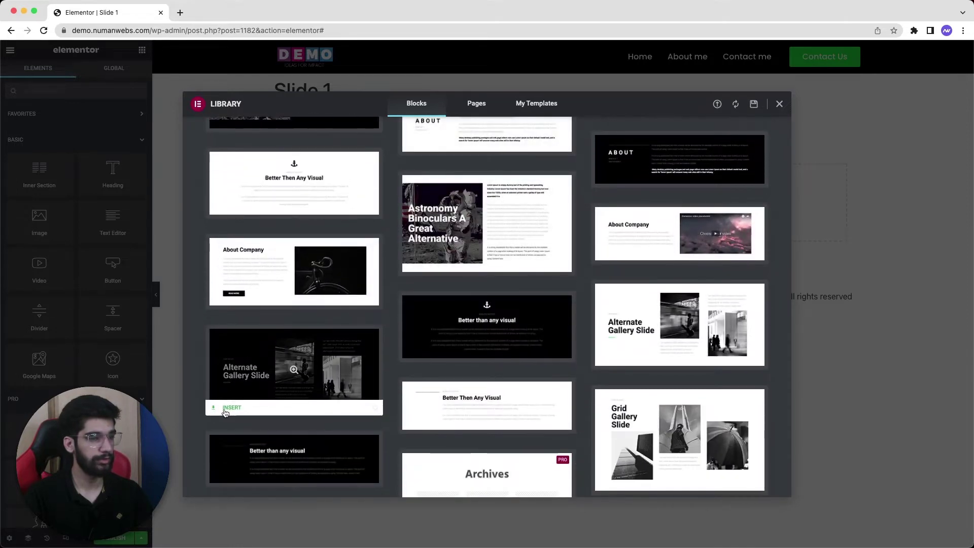
pyautogui.click(224, 414)
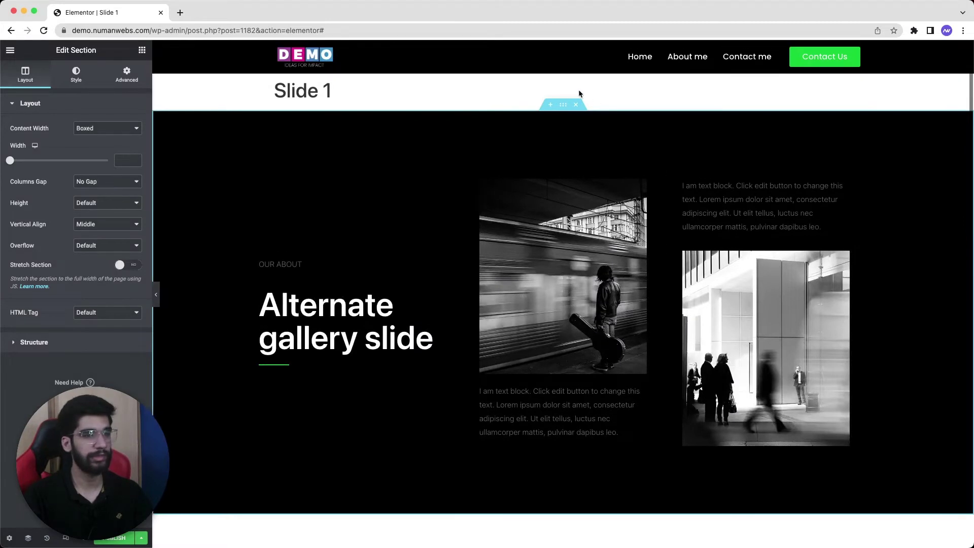
# Set the section Height to Min Height with a 700 px minimum.
pyautogui.click(111, 204)
pyautogui.click(96, 224)
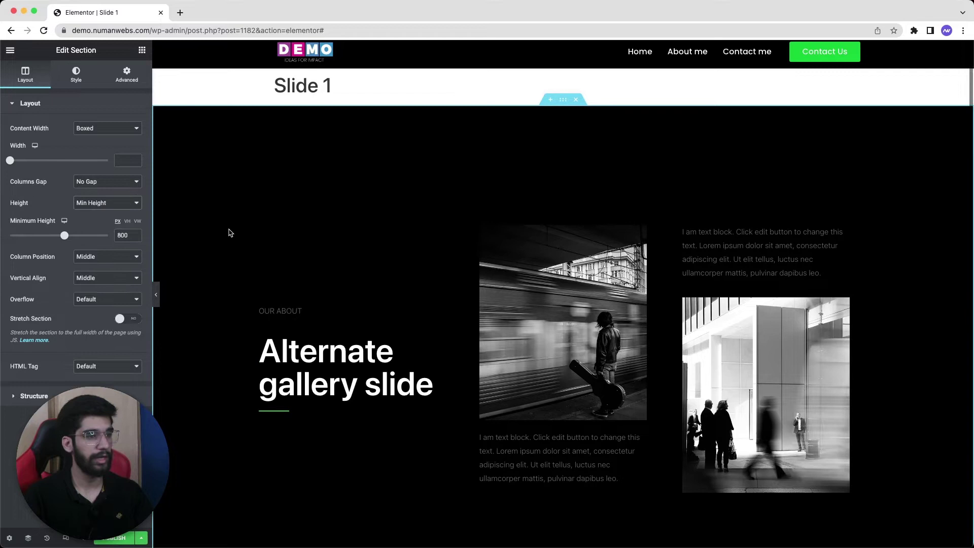
pyautogui.write('500')
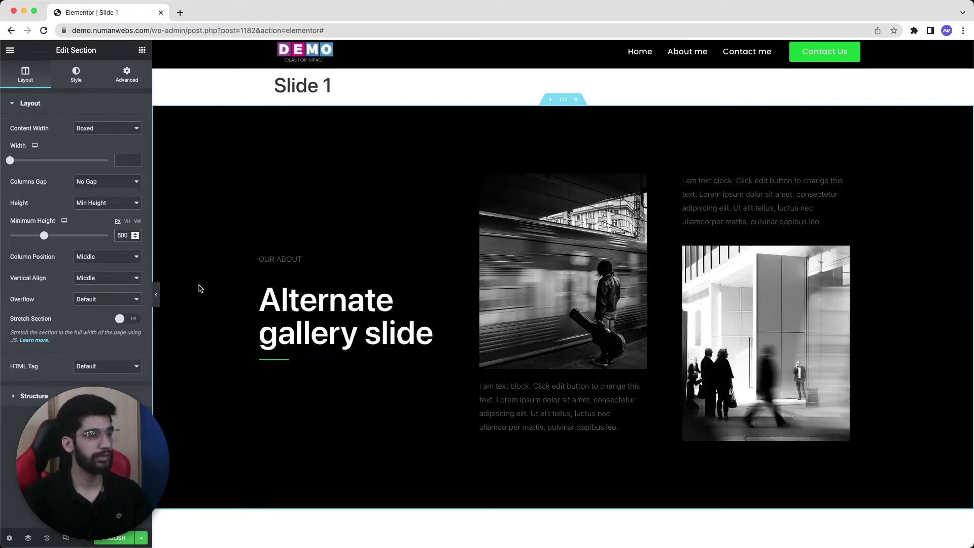
pyautogui.press('BackSpace')
pyautogui.write('7')
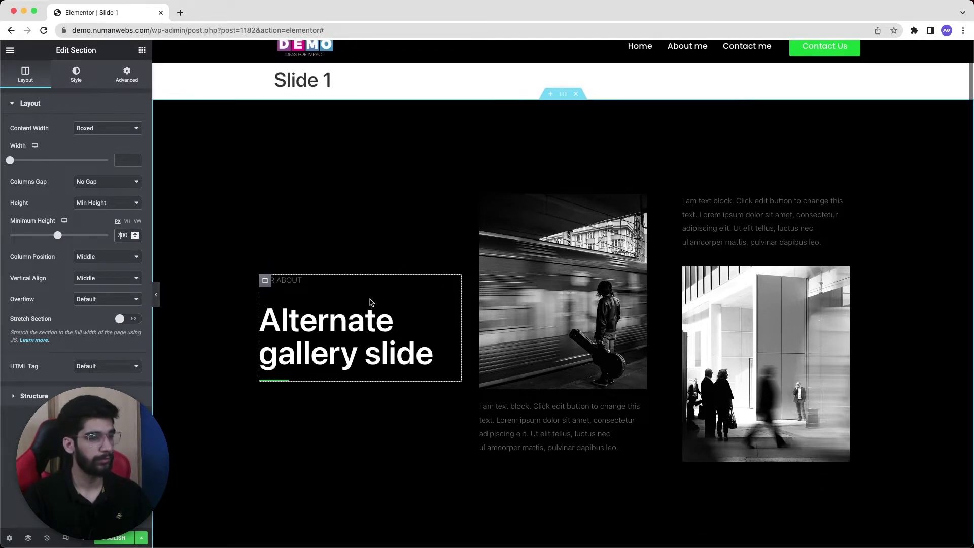
# Give the 'Alternate gallery slide' heading Poppins typography at size 55.
pyautogui.click(408, 350)
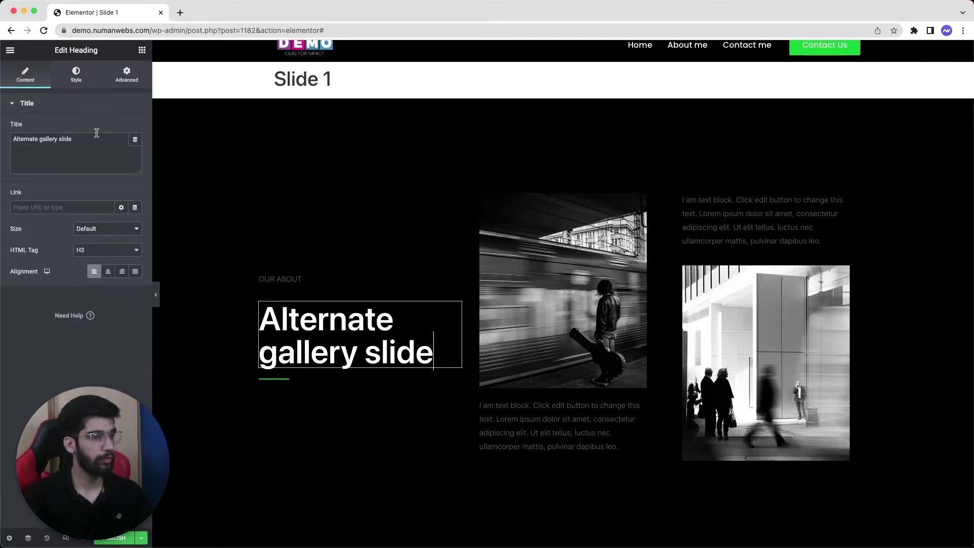
pyautogui.click(76, 74)
pyautogui.click(136, 150)
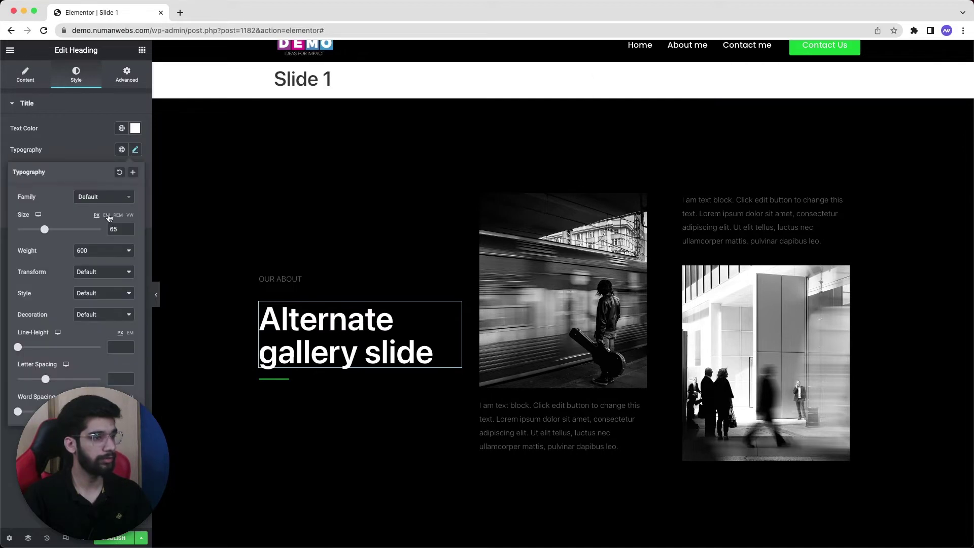
pyautogui.click(107, 199)
pyautogui.write('poppins')
pyautogui.press('Return')
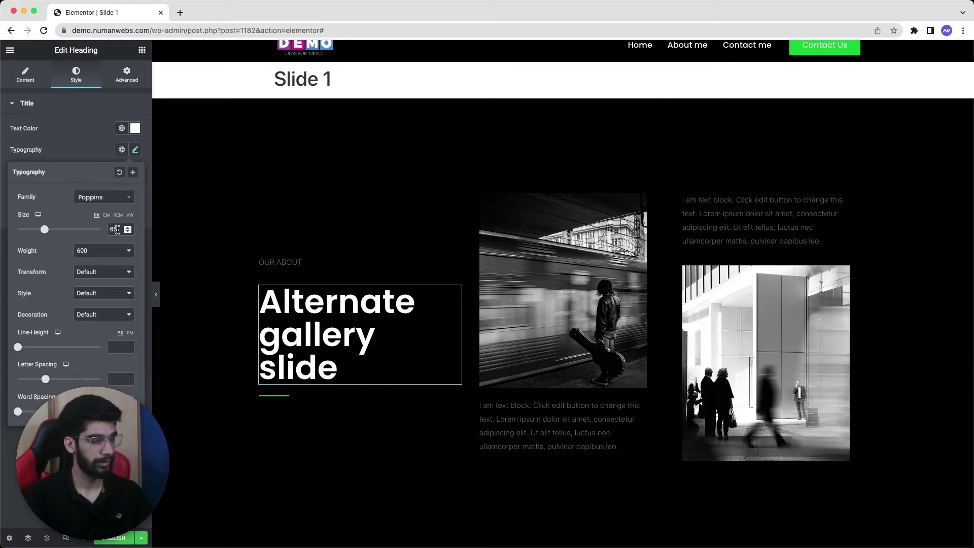
pyautogui.write('55')
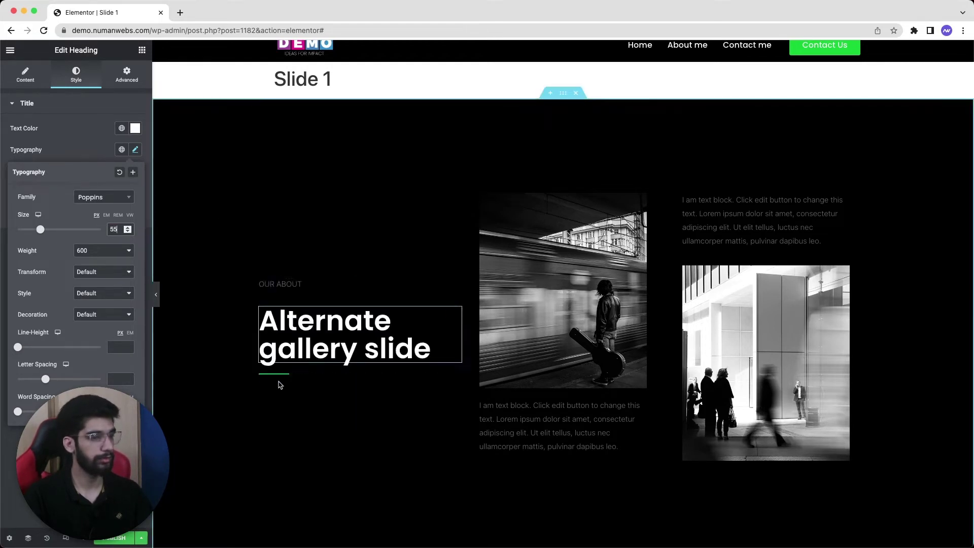
pyautogui.click(278, 371)
# Check the divider's global colour options in its Style tab, then select the OUR ABOUT text.
pyautogui.click(276, 376)
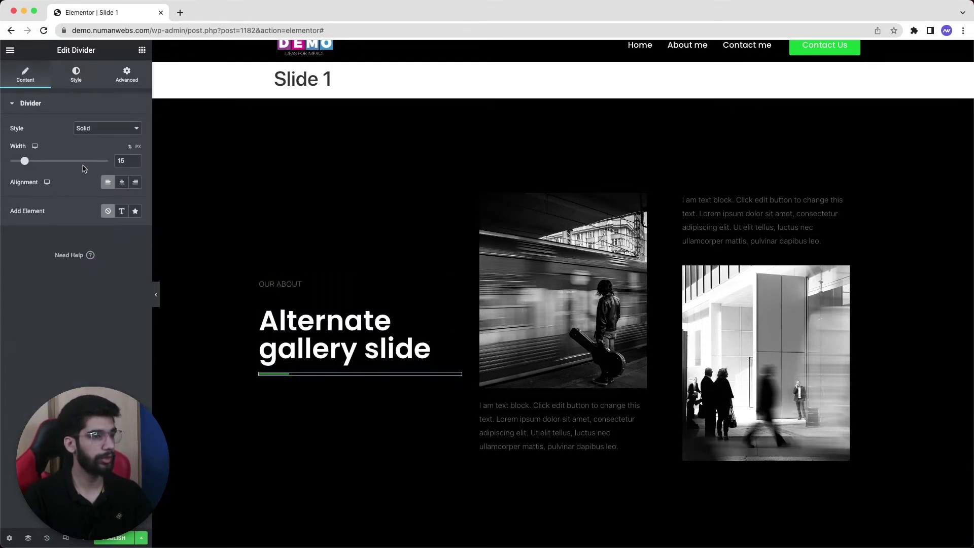
pyautogui.click(77, 69)
pyautogui.click(121, 128)
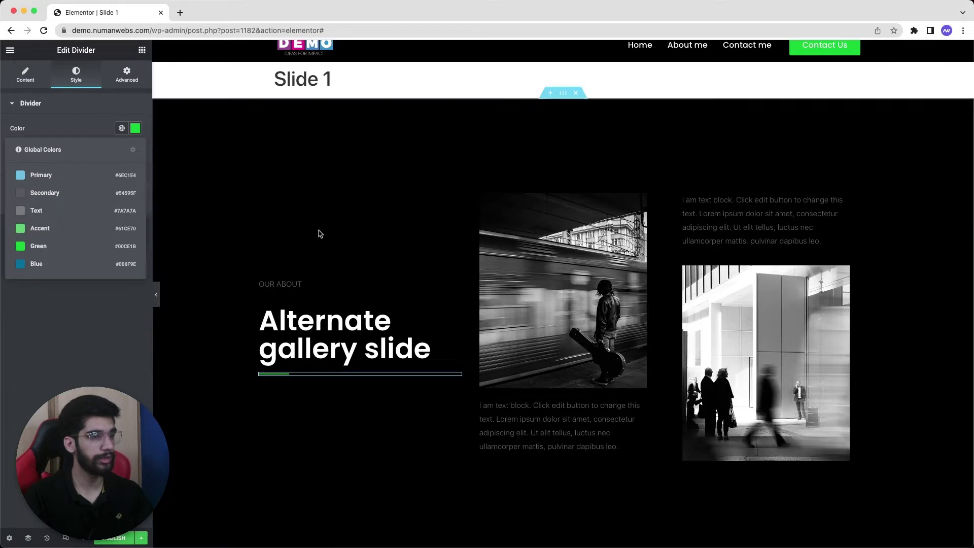
pyautogui.click(295, 291)
# Make the OUR ABOUT text white.
pyautogui.click(76, 74)
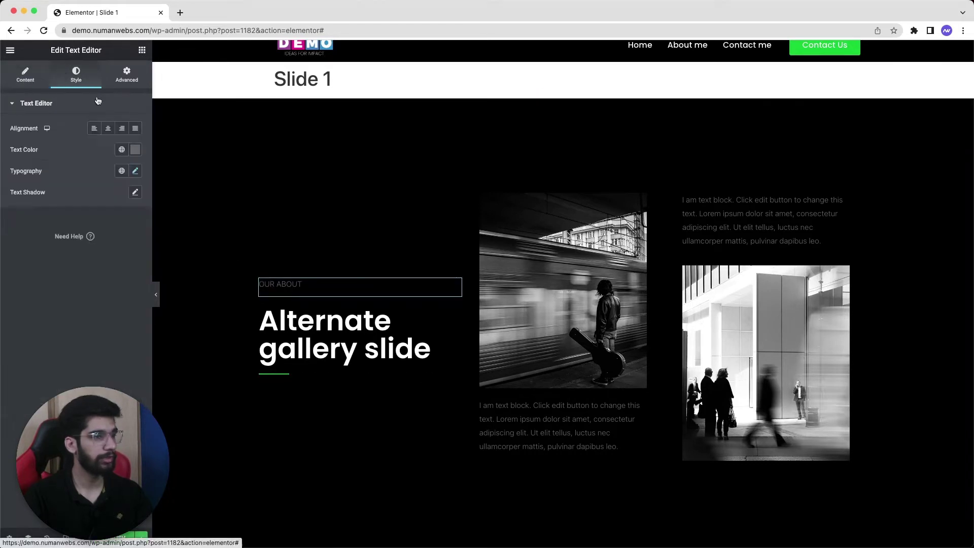
pyautogui.click(135, 149)
pyautogui.click(19, 187)
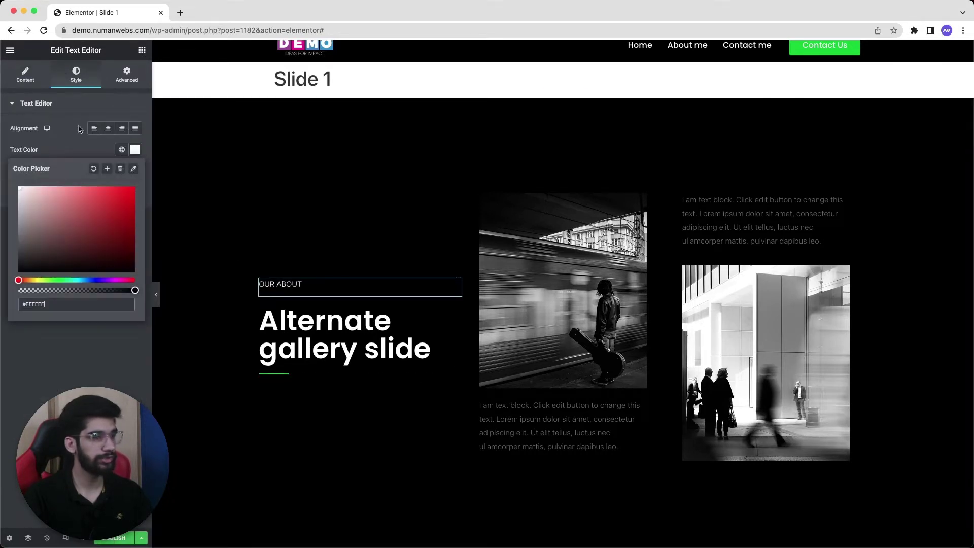
# Make the paragraph under the train photo white and set it in Poppins.
pyautogui.click(583, 426)
pyautogui.click(76, 74)
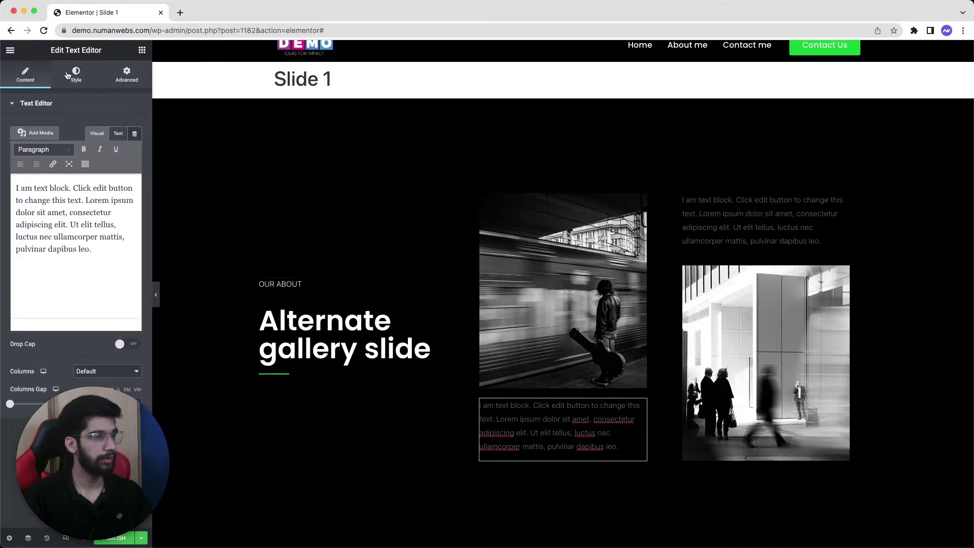
pyautogui.click(135, 149)
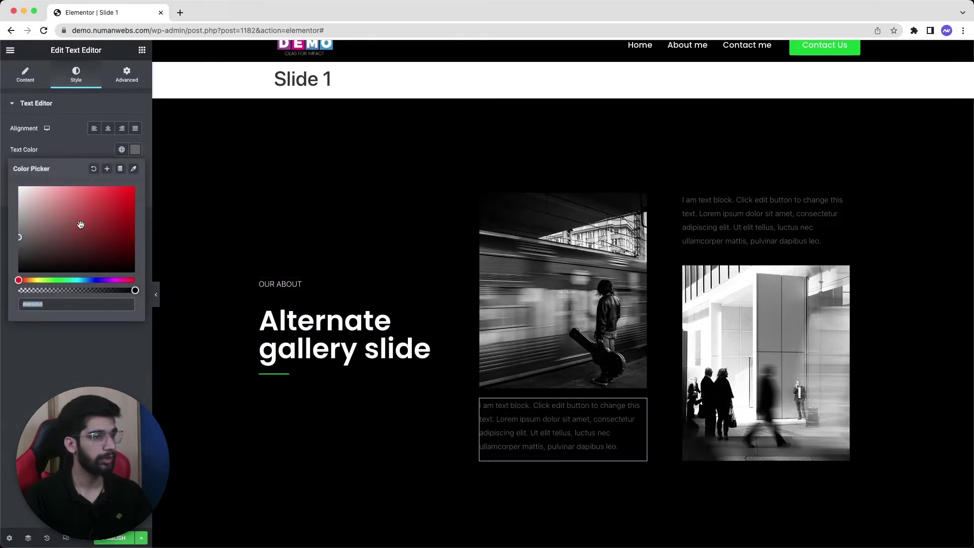
pyautogui.click(19, 187)
pyautogui.click(145, 179)
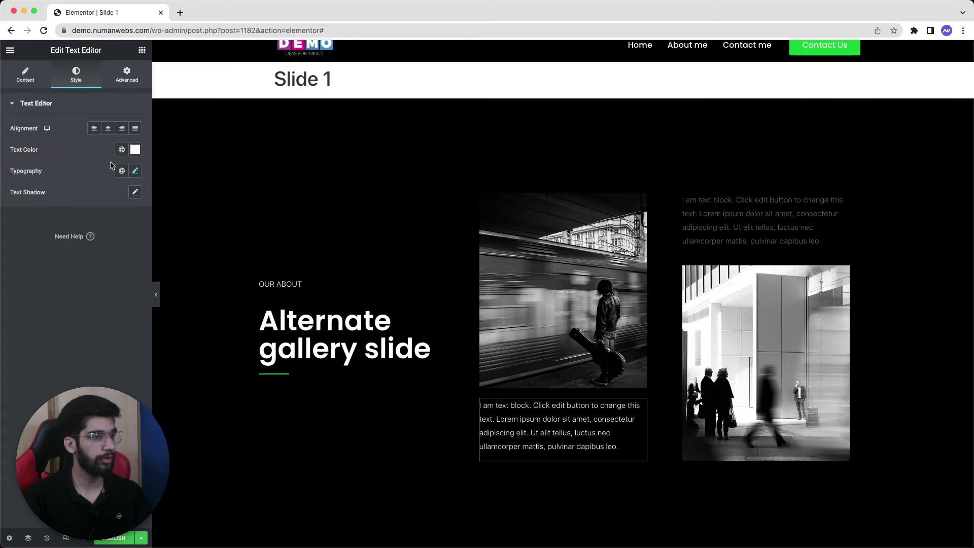
pyautogui.click(135, 171)
pyautogui.click(116, 220)
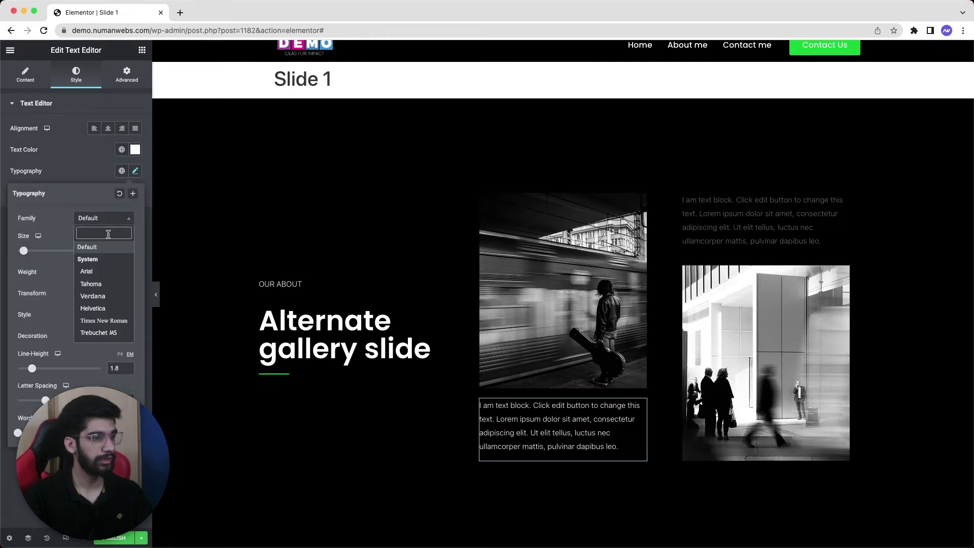
pyautogui.write('poppins')
pyautogui.click(89, 258)
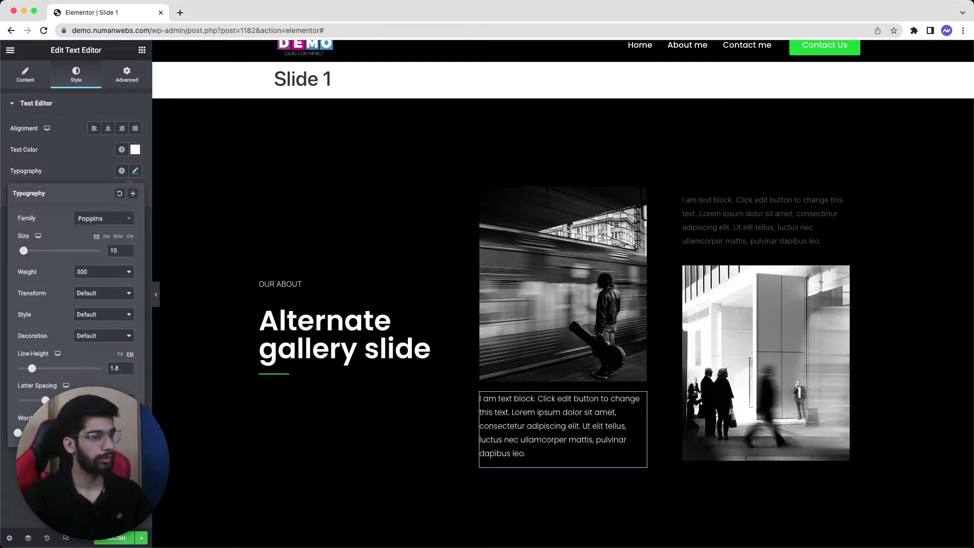
# Set the top-right text block to white #FFFFFF in Poppins and check the full-width preview.
pyautogui.click(720, 216)
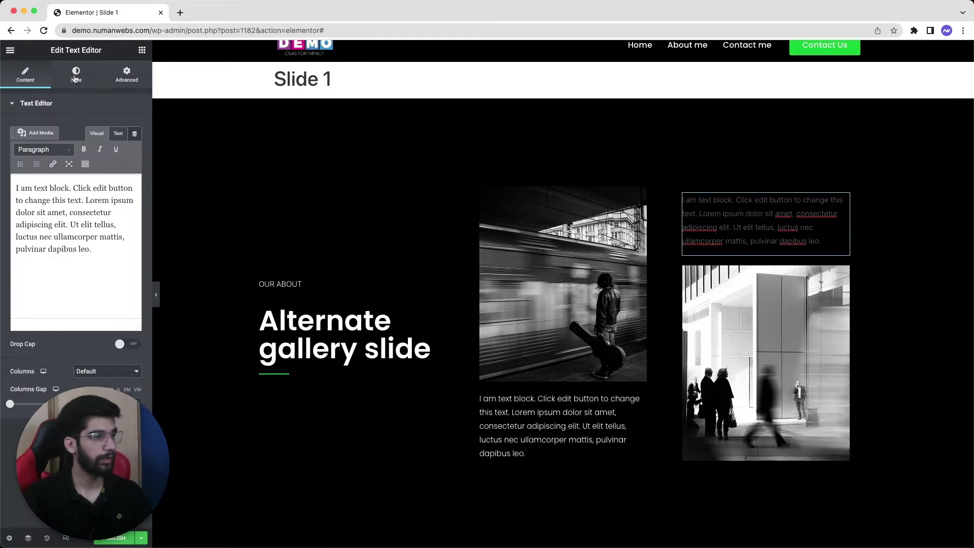
pyautogui.click(77, 75)
pyautogui.click(135, 149)
pyautogui.click(76, 304)
pyautogui.write('#FFFFFF')
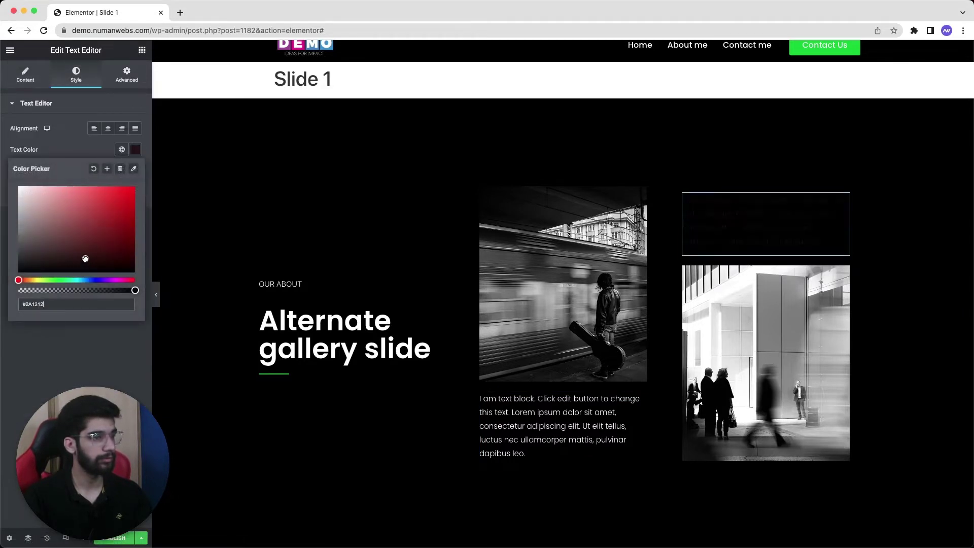
pyautogui.click(78, 128)
pyautogui.click(135, 170)
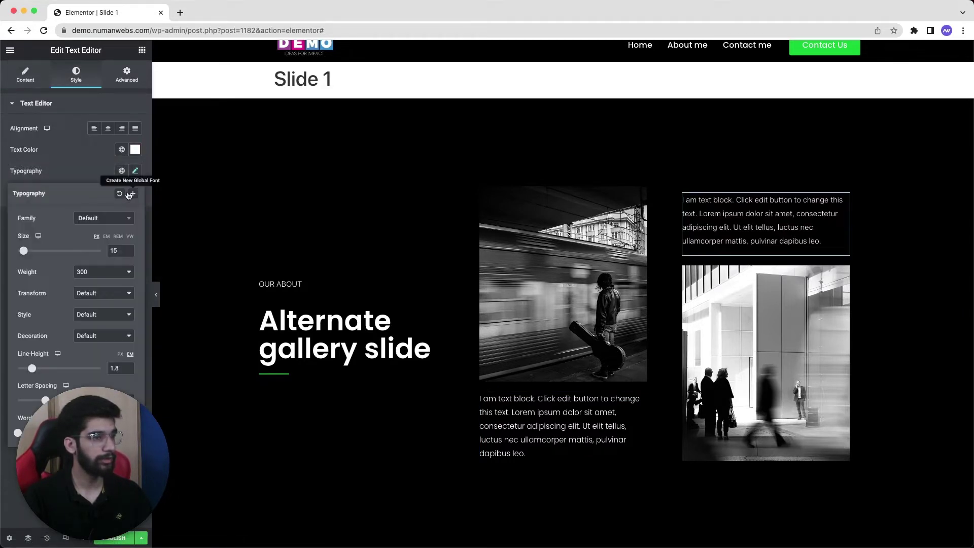
pyautogui.click(116, 219)
pyautogui.write('poppins')
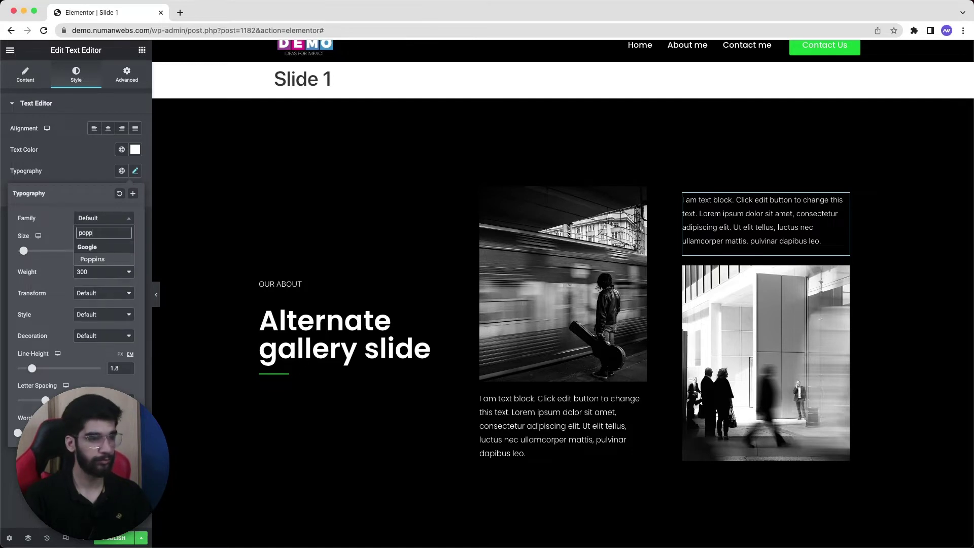
pyautogui.press('Return')
pyautogui.click(156, 295)
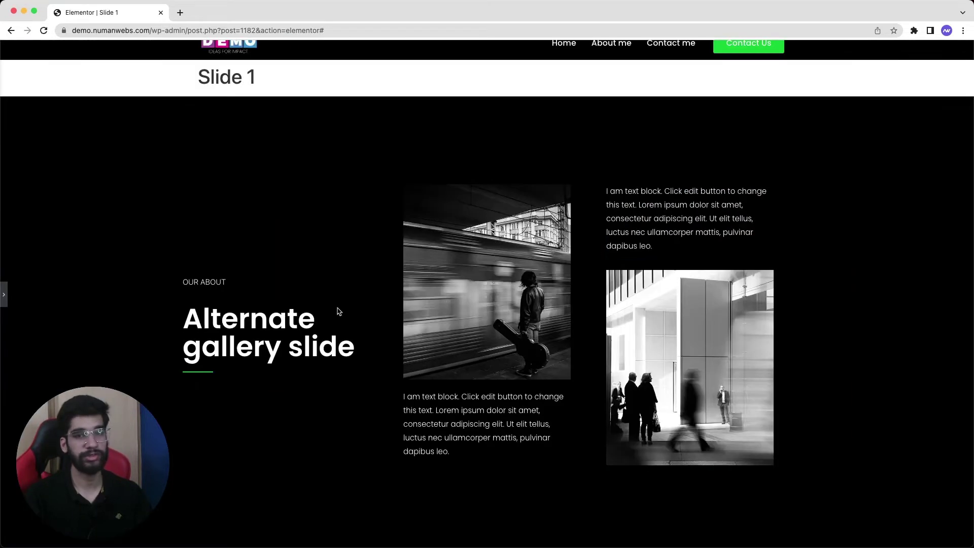
pyautogui.click(3, 303)
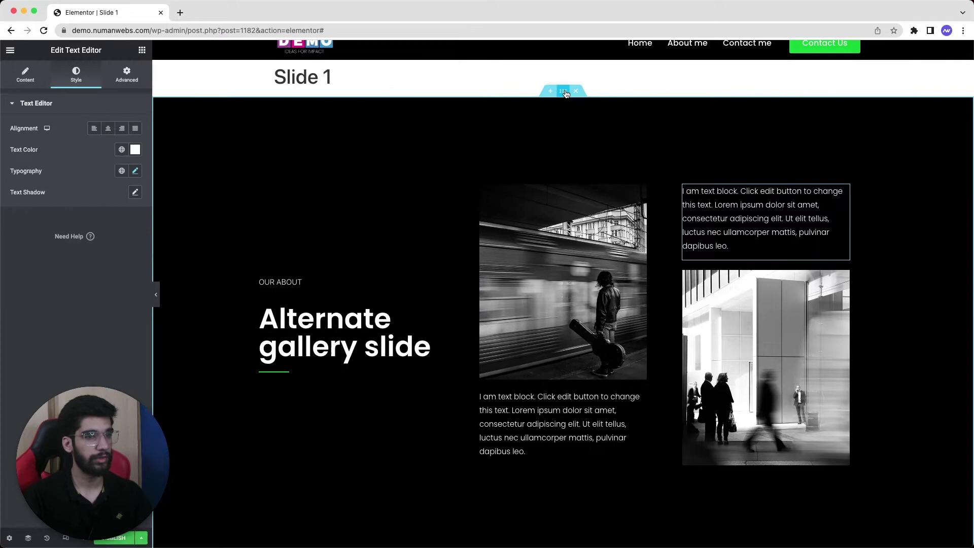
# Give the Slide 1 section a solid blue #157BBD background colour.
pyautogui.click(563, 91)
pyautogui.click(76, 75)
pyautogui.click(121, 171)
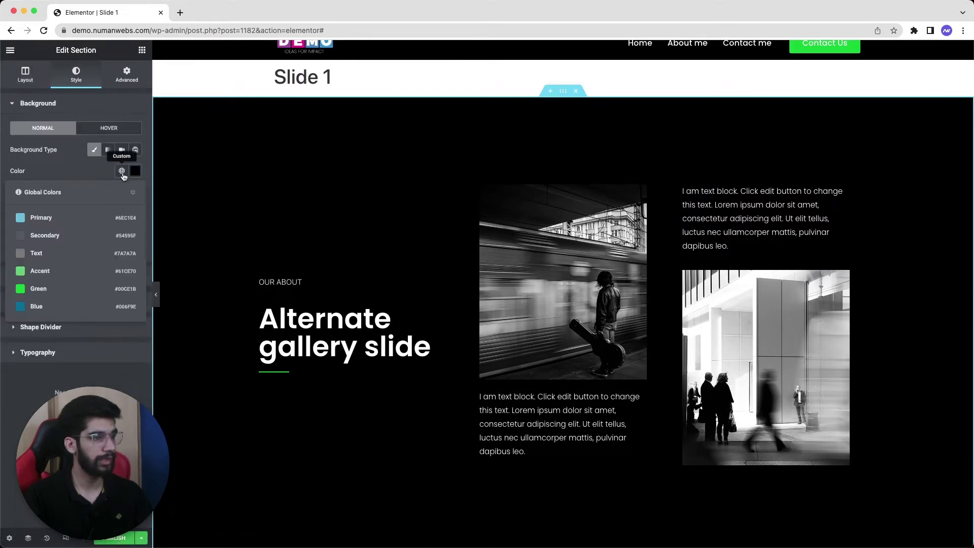
pyautogui.click(135, 171)
pyautogui.click(71, 273)
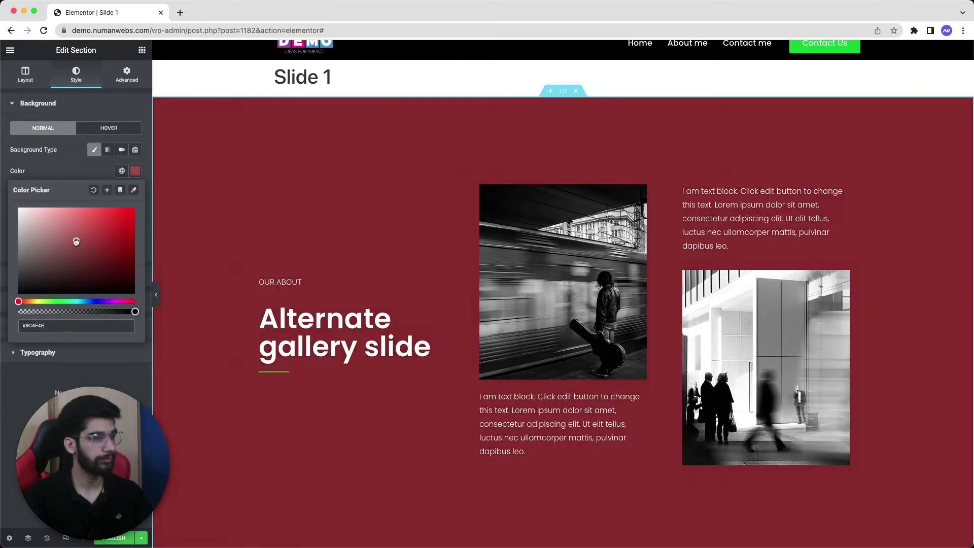
pyautogui.click(122, 229)
pyautogui.click(75, 302)
pyautogui.moveTo(74, 301); pyautogui.dragTo(84, 303)
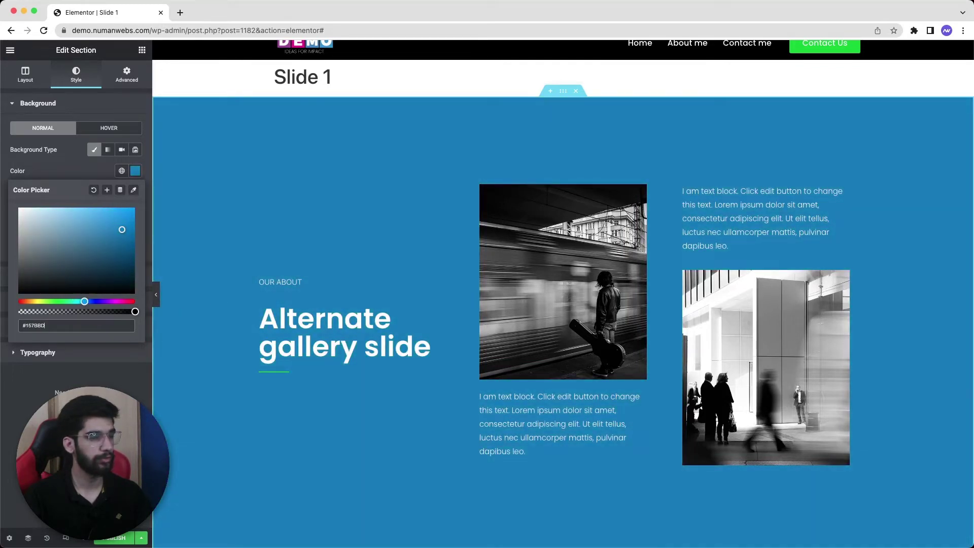
pyautogui.click(290, 478)
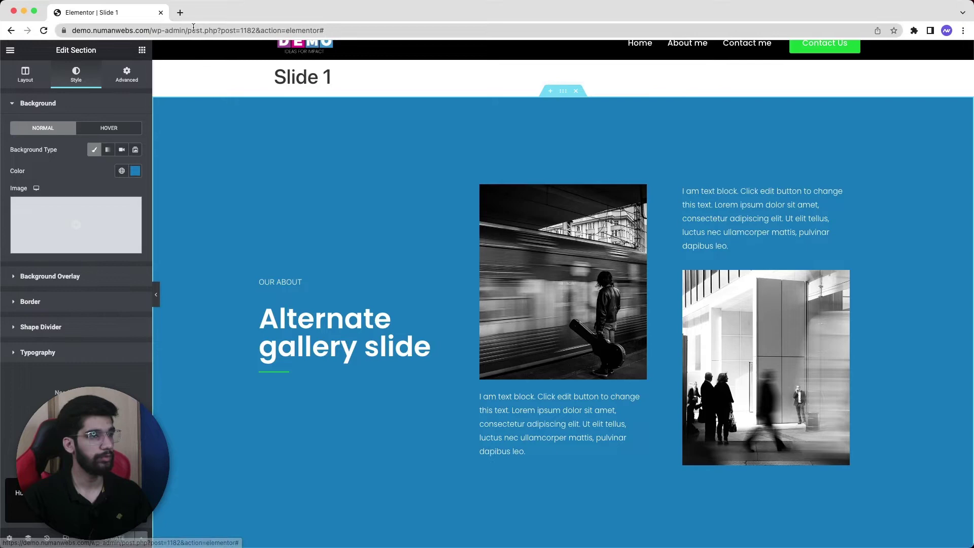
# Trim the address back to /wp-admin to return to the WordPress dashboard.
pyautogui.moveTo(186, 32); pyautogui.dragTo(355, 31)
pyautogui.press('BackSpace')
pyautogui.press('Return')
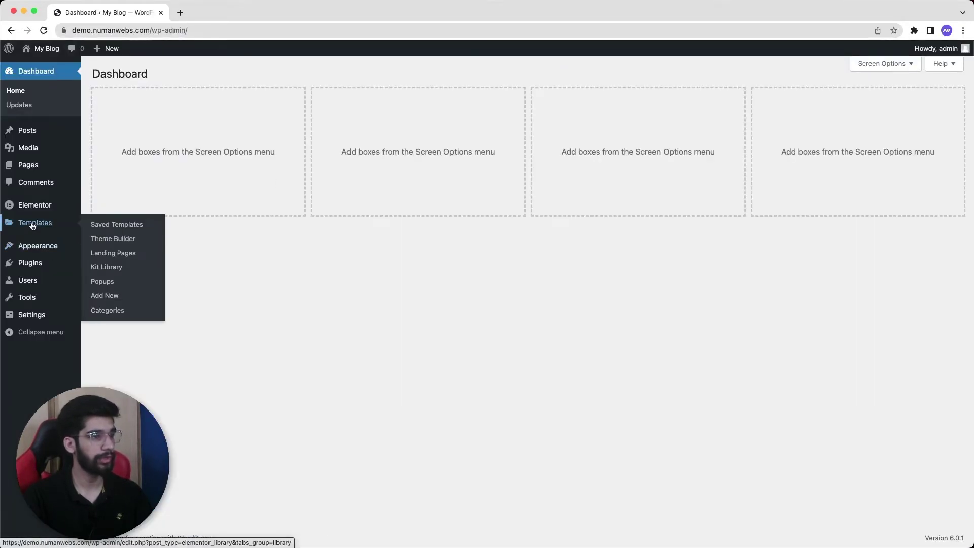
# Create a new Section-type saved template named 'Slide 2'.
pyautogui.click(31, 225)
pyautogui.click(213, 75)
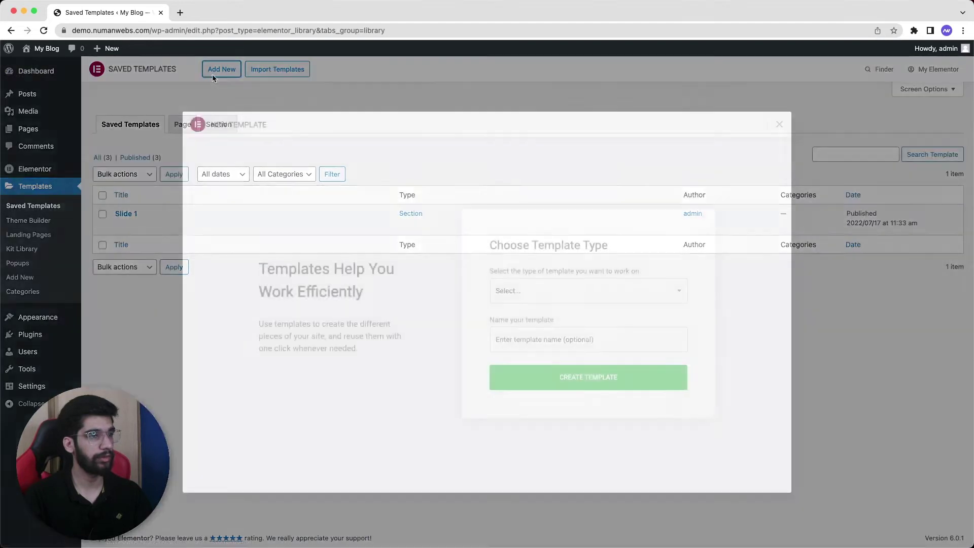
pyautogui.click(546, 293)
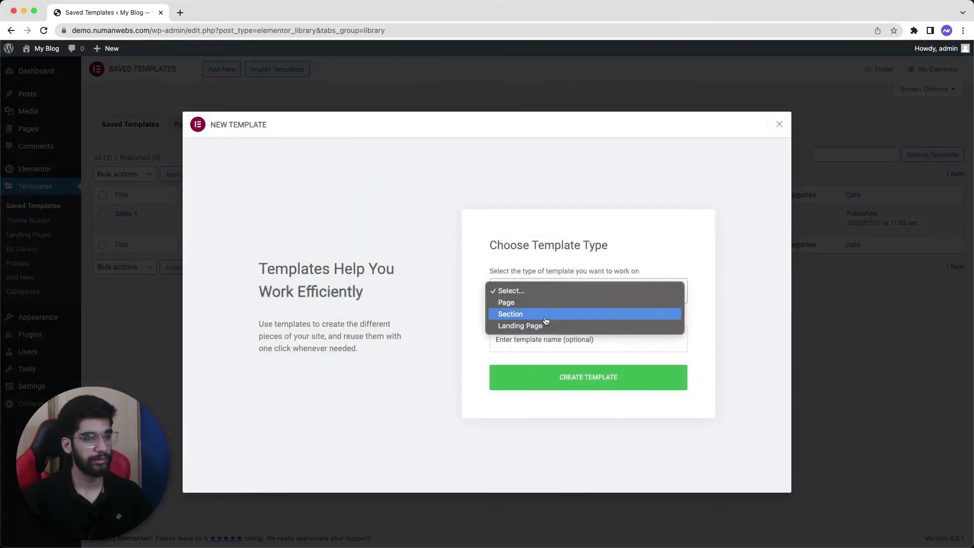
pyautogui.click(546, 316)
pyautogui.click(552, 340)
pyautogui.write('Slid')
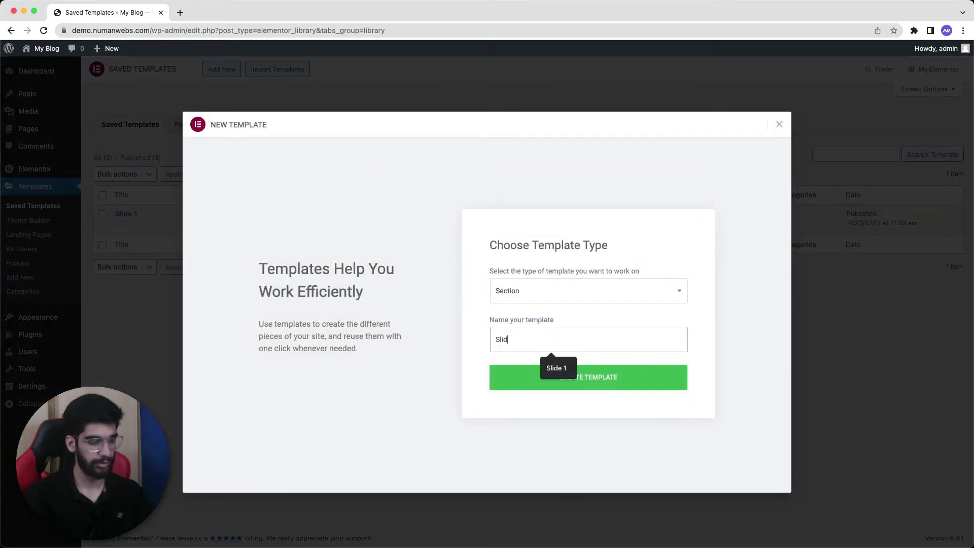
pyautogui.write('e 2')
pyautogui.press('Return')
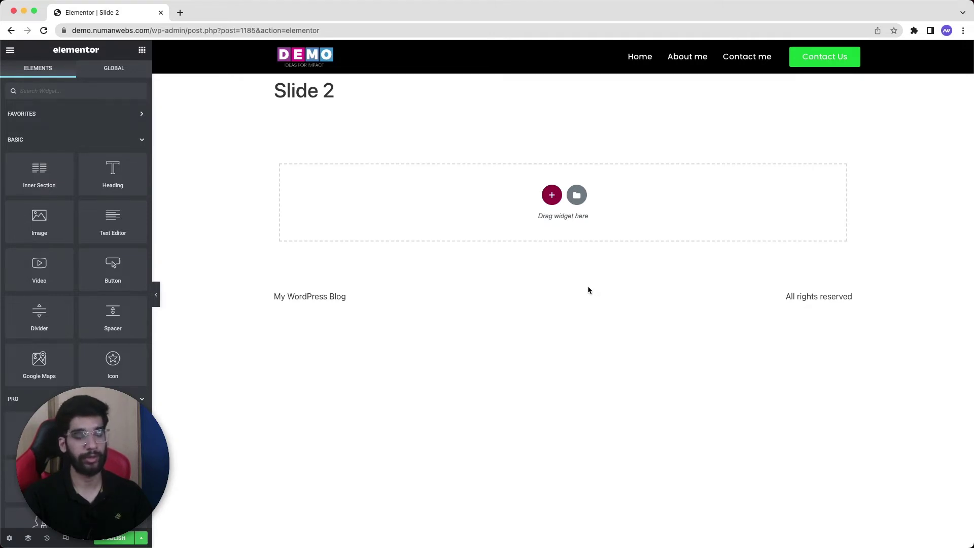
# Insert the 'Astronomy Binoculars A Great Alternative' block from the library's Blocks into Slide 2.
pyautogui.click(577, 194)
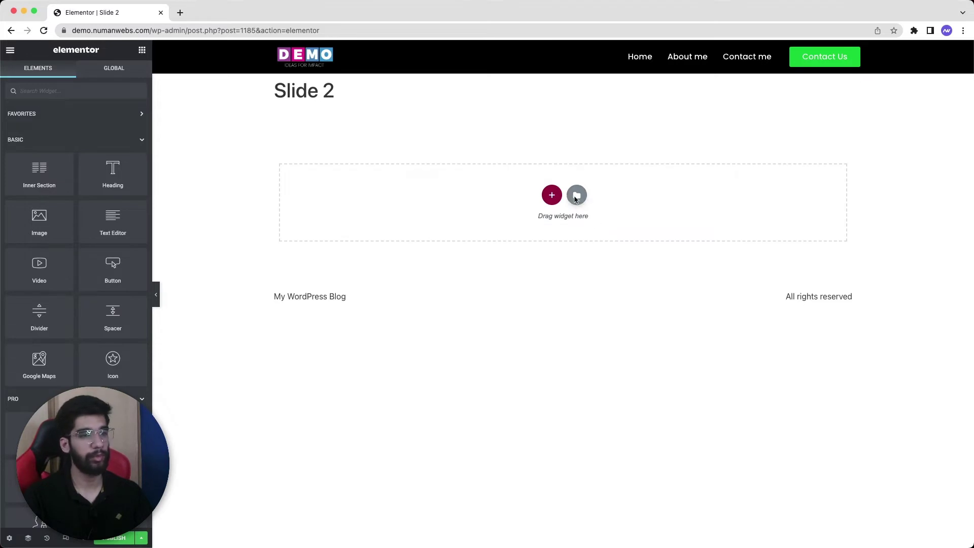
pyautogui.click(231, 138)
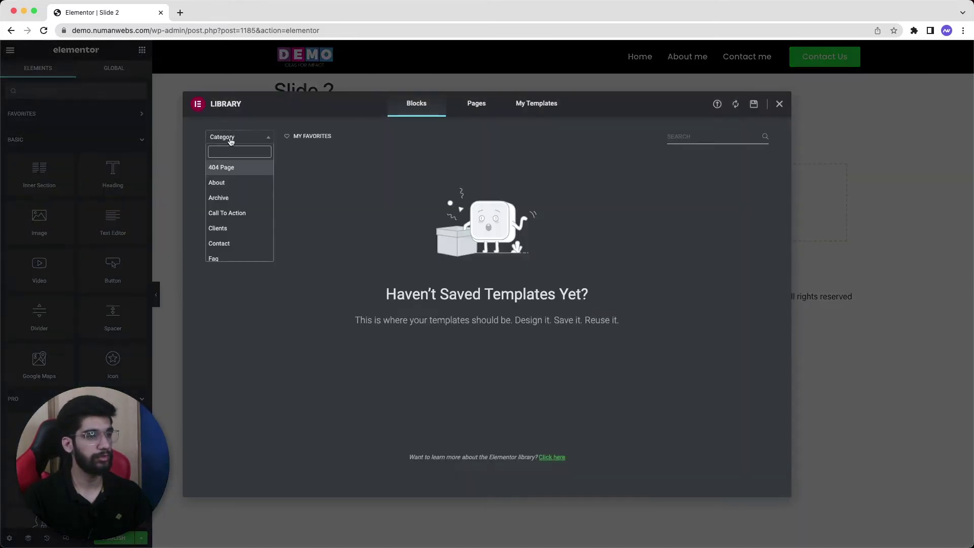
pyautogui.click(236, 169)
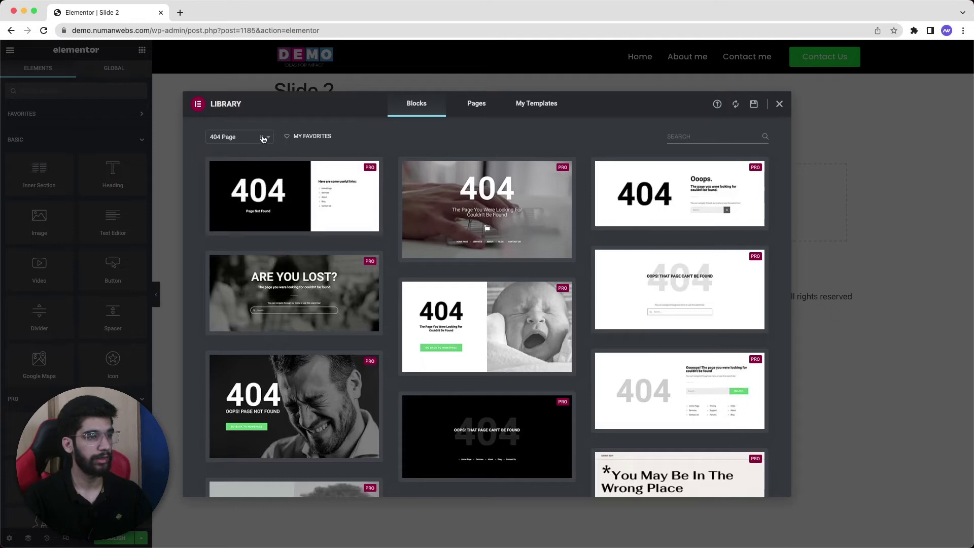
pyautogui.click(263, 139)
pyautogui.scroll(-10, 505, 253)
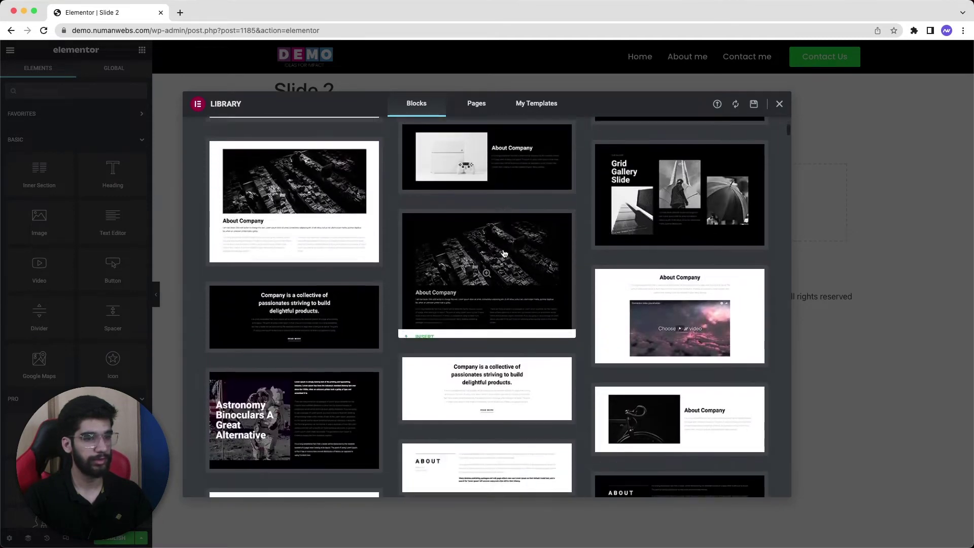
pyautogui.scroll(-5, 505, 253)
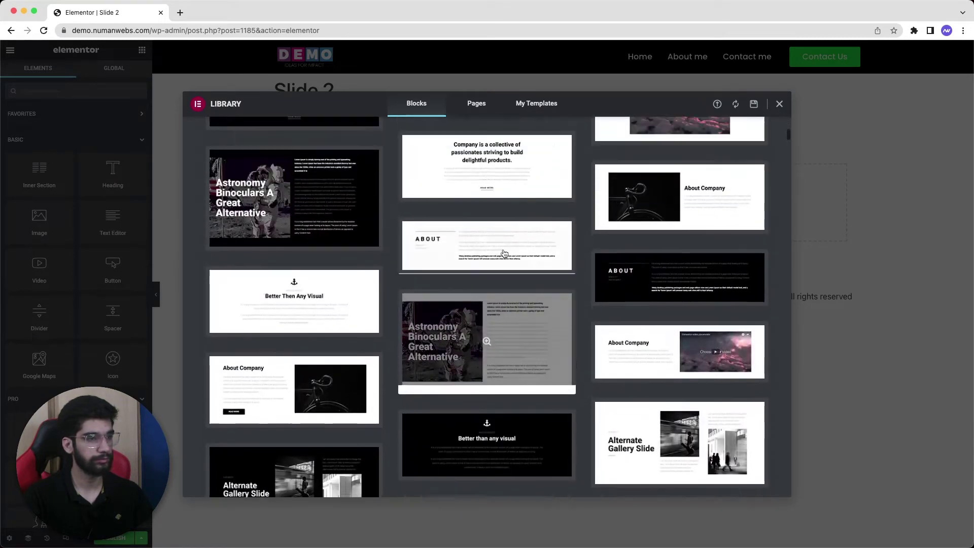
pyautogui.scroll(15, 505, 252)
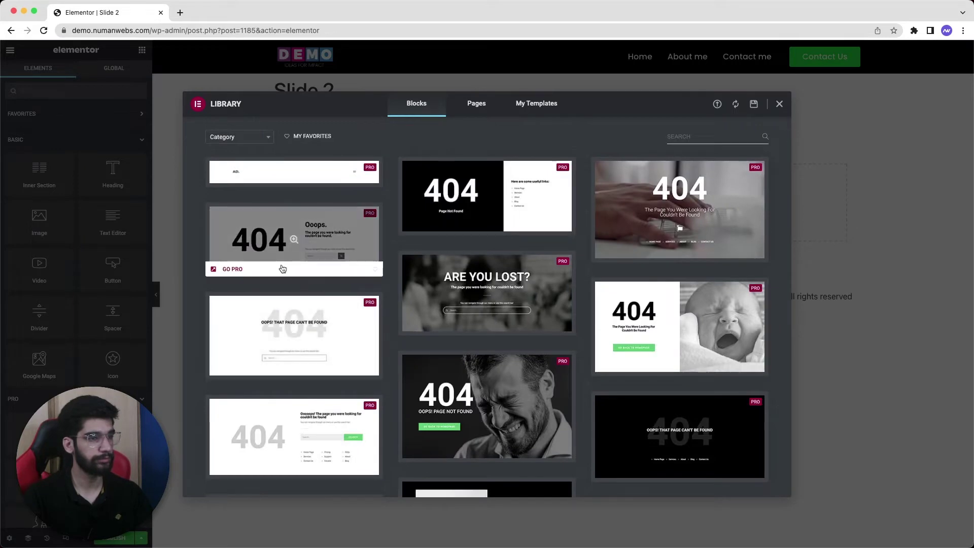
pyautogui.scroll(-12, 254, 304)
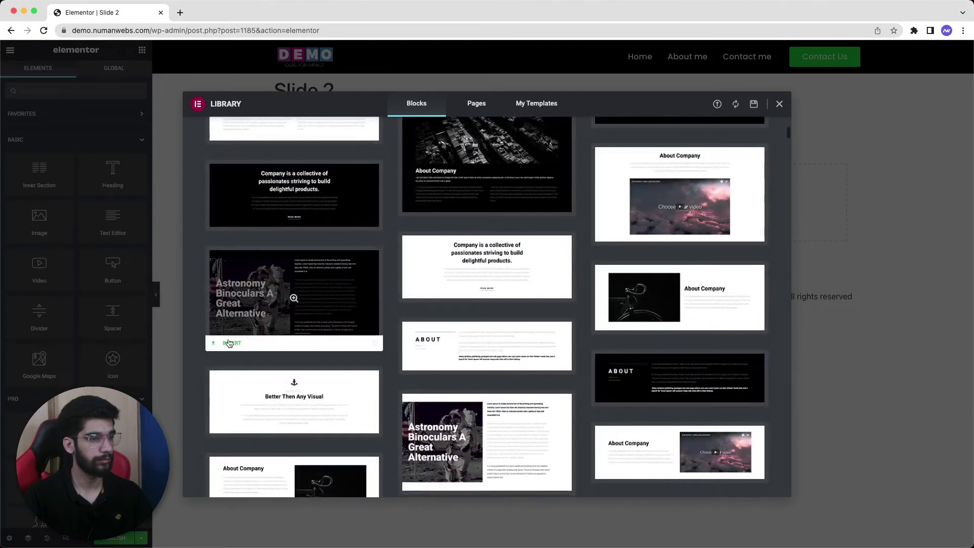
pyautogui.click(230, 343)
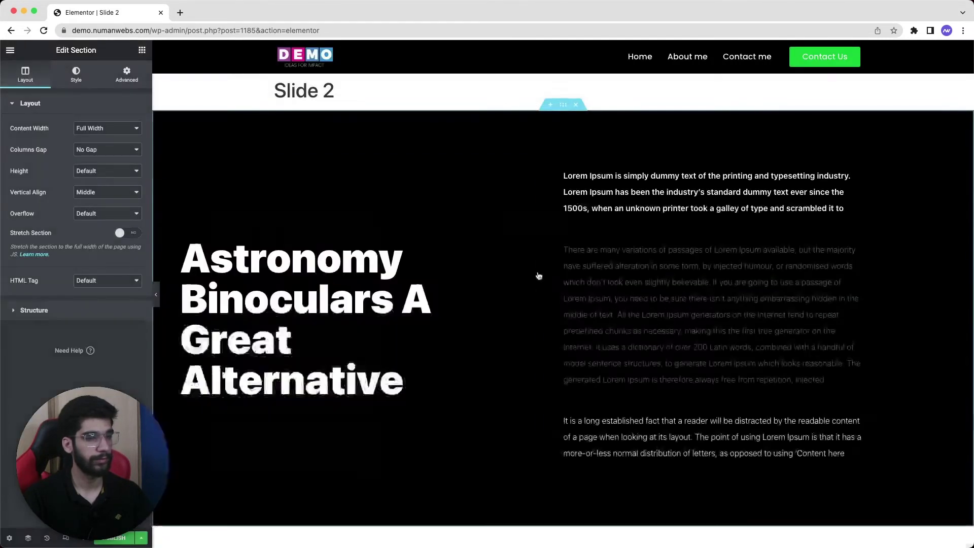
# Give the Slide 2 section a 700 px minimum height.
pyautogui.click(88, 174)
pyautogui.click(92, 192)
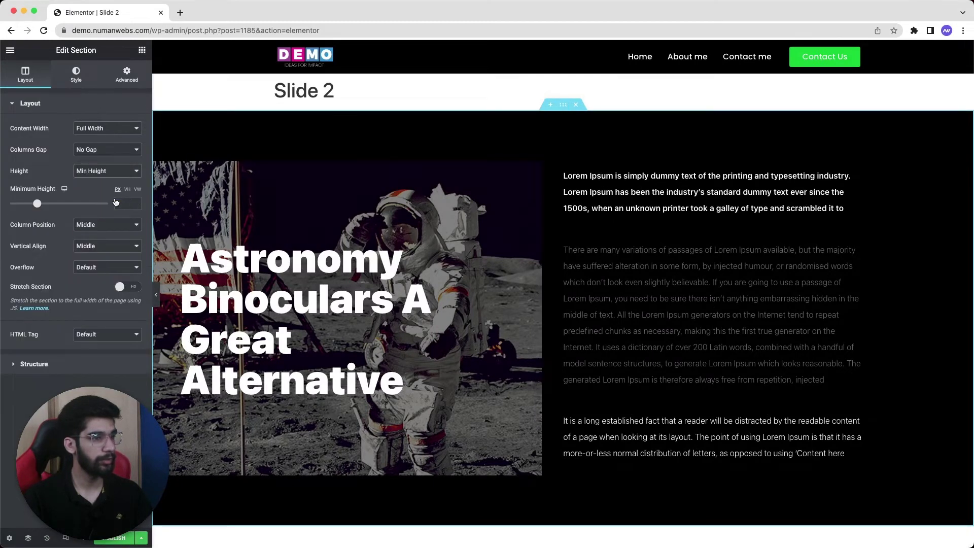
pyautogui.write('700')
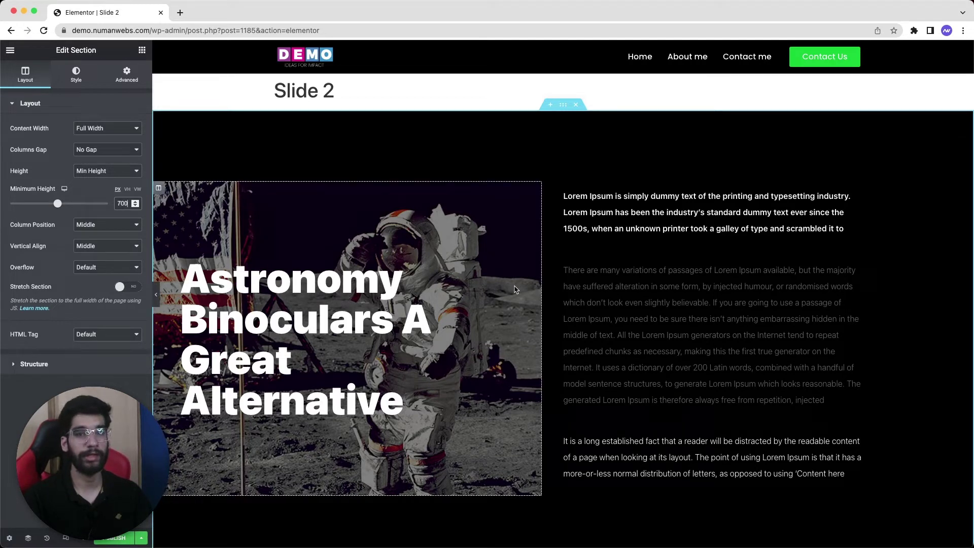
# Set the Astronomy heading and the first paragraph to the Poppins font.
pyautogui.click(443, 264)
pyautogui.click(73, 84)
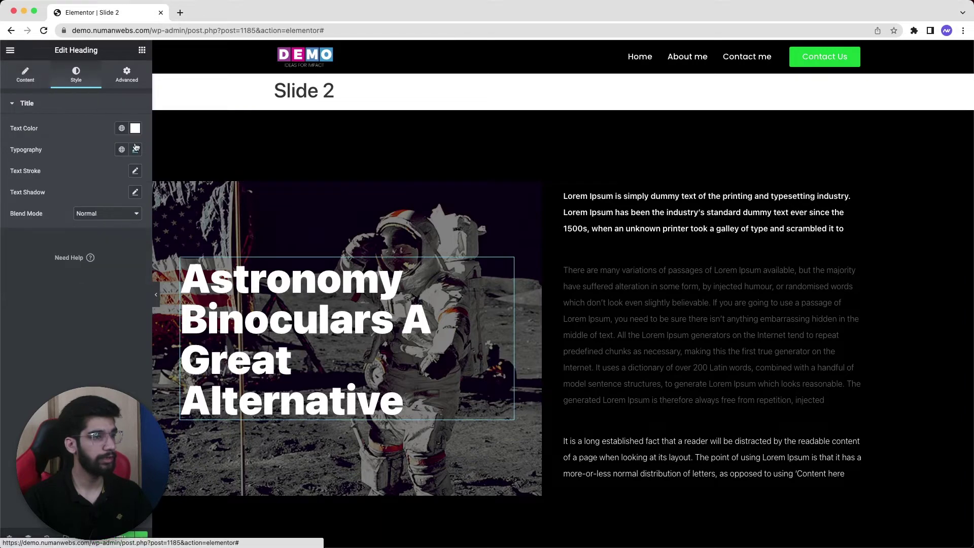
pyautogui.click(136, 150)
pyautogui.click(106, 199)
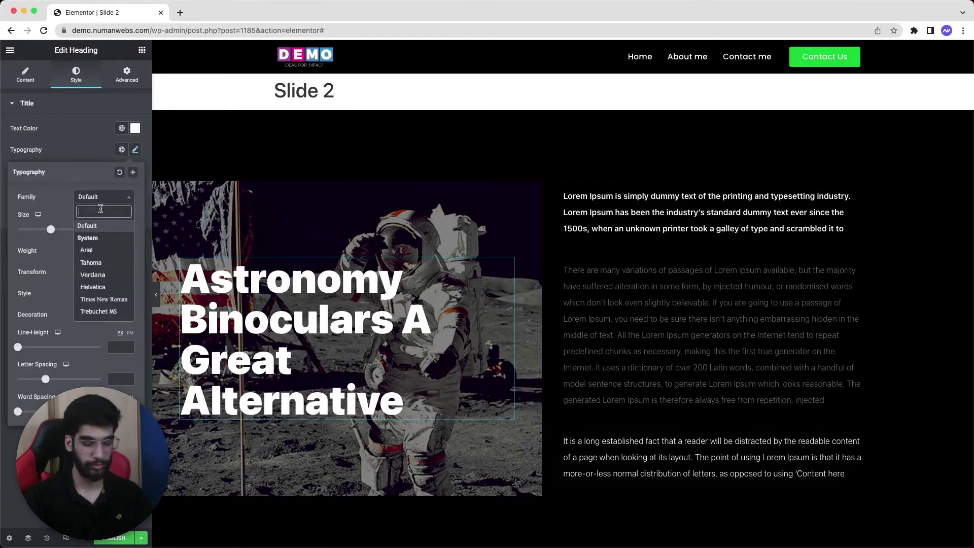
pyautogui.write('poppins')
pyautogui.click(91, 238)
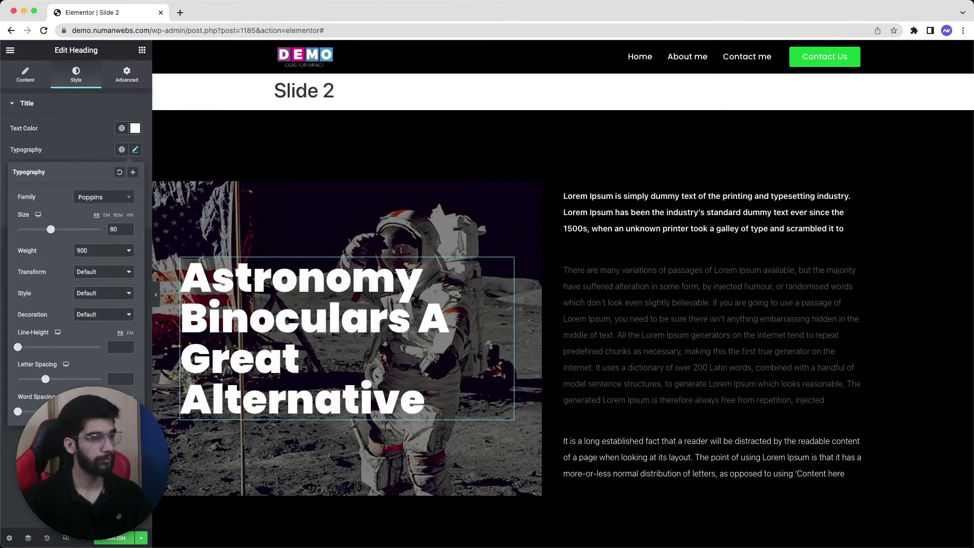
pyautogui.click(731, 210)
pyautogui.click(76, 75)
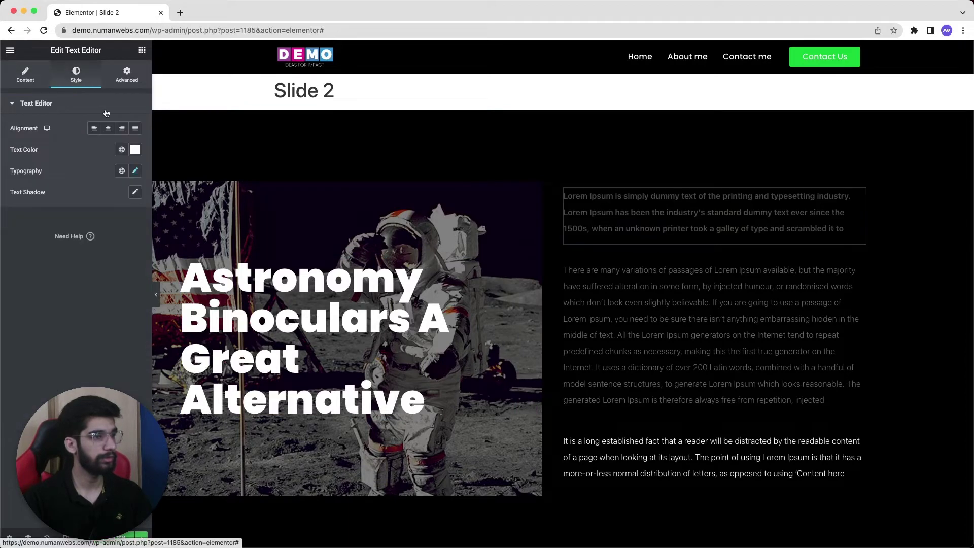
pyautogui.click(137, 171)
pyautogui.click(107, 219)
pyautogui.write('poppins')
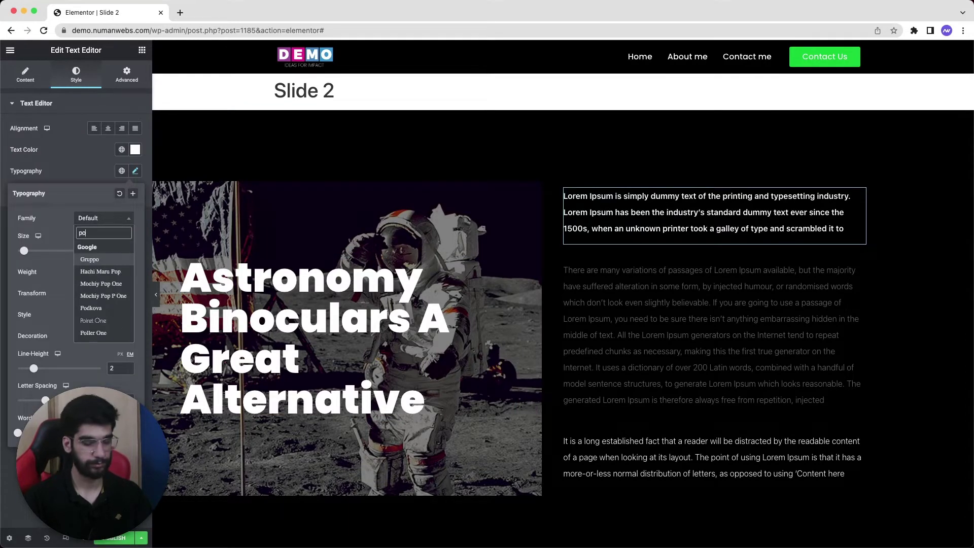
pyautogui.click(91, 237)
# Make the grey second paragraph white (#FFFFFF) and set it in Poppins.
pyautogui.click(598, 346)
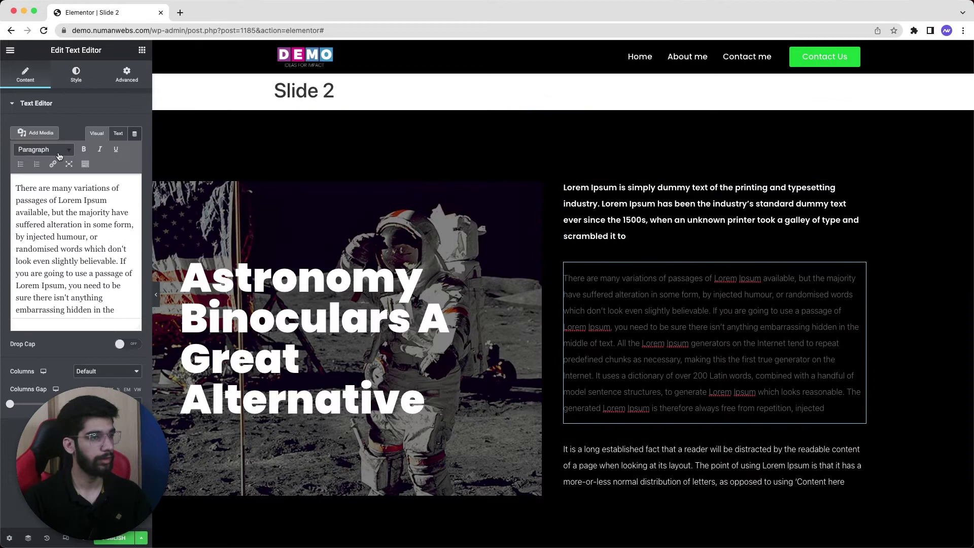
pyautogui.click(76, 75)
pyautogui.click(136, 151)
pyautogui.write('#FFFFFF')
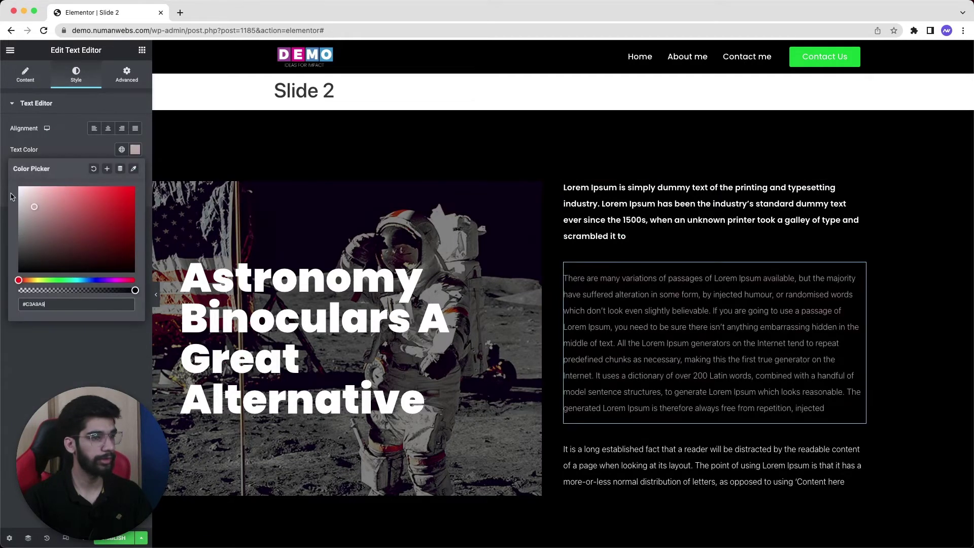
pyautogui.click(145, 141)
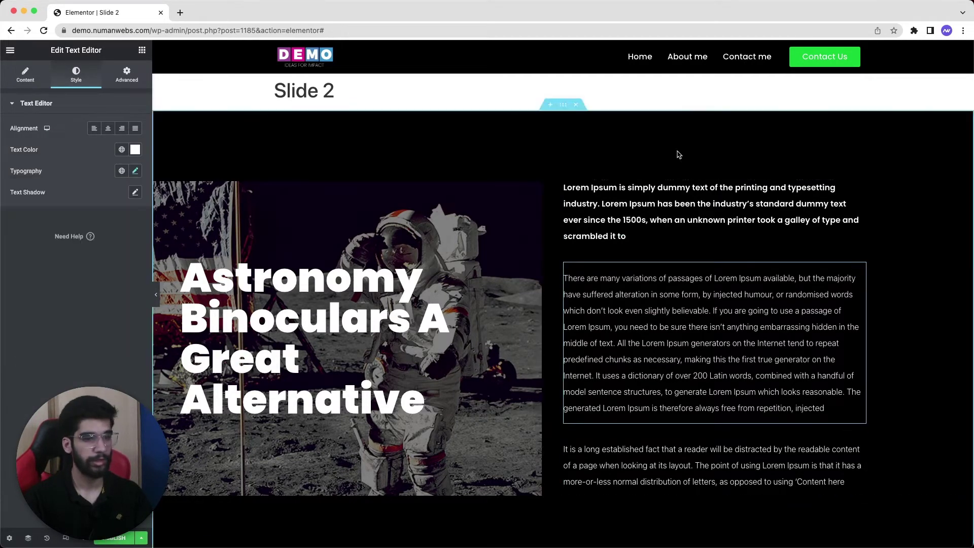
pyautogui.click(136, 173)
pyautogui.click(103, 222)
pyautogui.write('poppins')
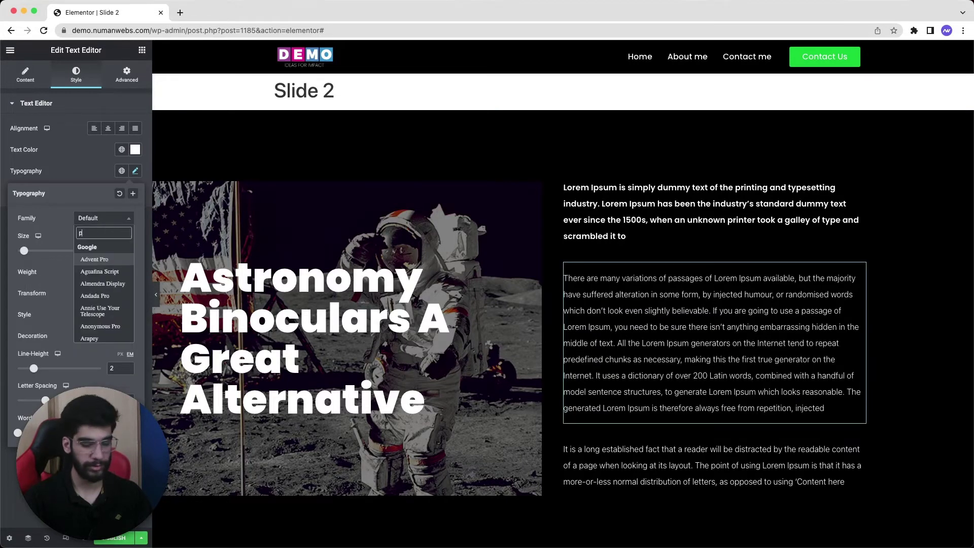
pyautogui.click(92, 259)
# Copy the second paragraph's style and paste it onto the last paragraph.
pyautogui.rightClick(618, 318)
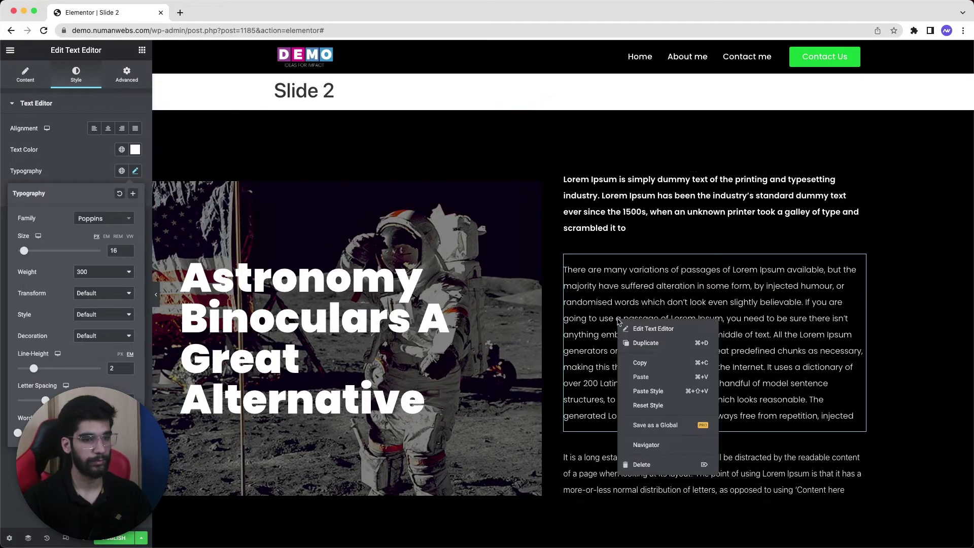
pyautogui.click(620, 483)
pyautogui.rightClick(620, 483)
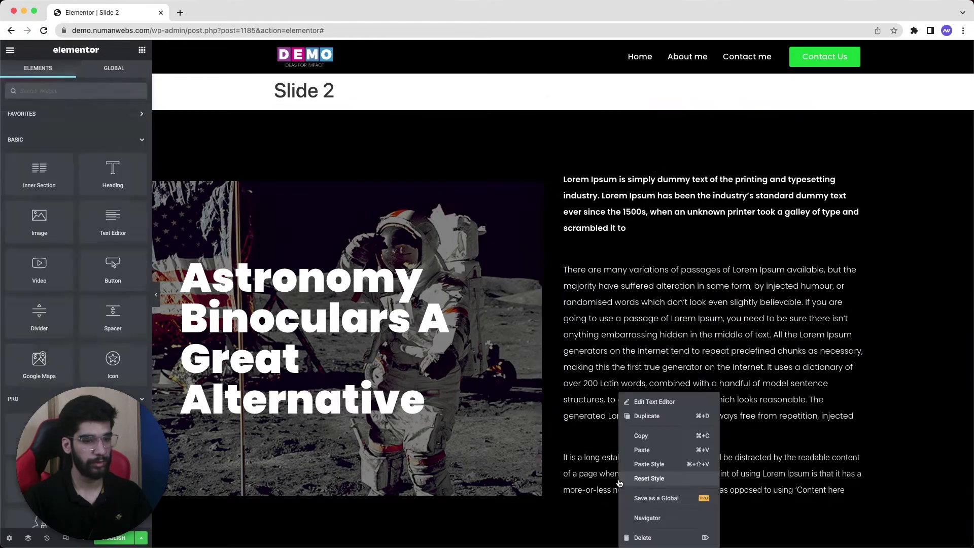
pyautogui.click(663, 463)
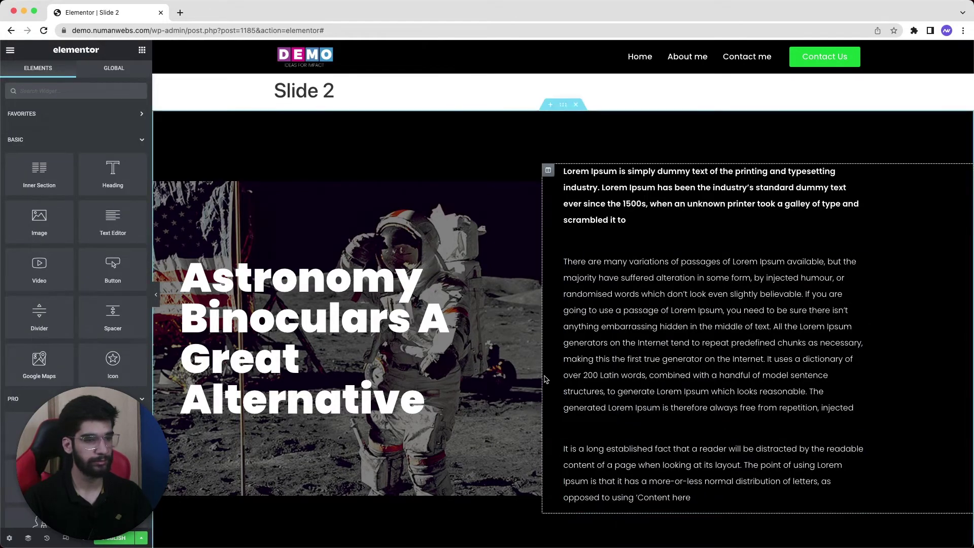
# Trim the browser address to /wp-admin/ to load the WordPress dashboard.
pyautogui.scroll(-1, 244, 285)
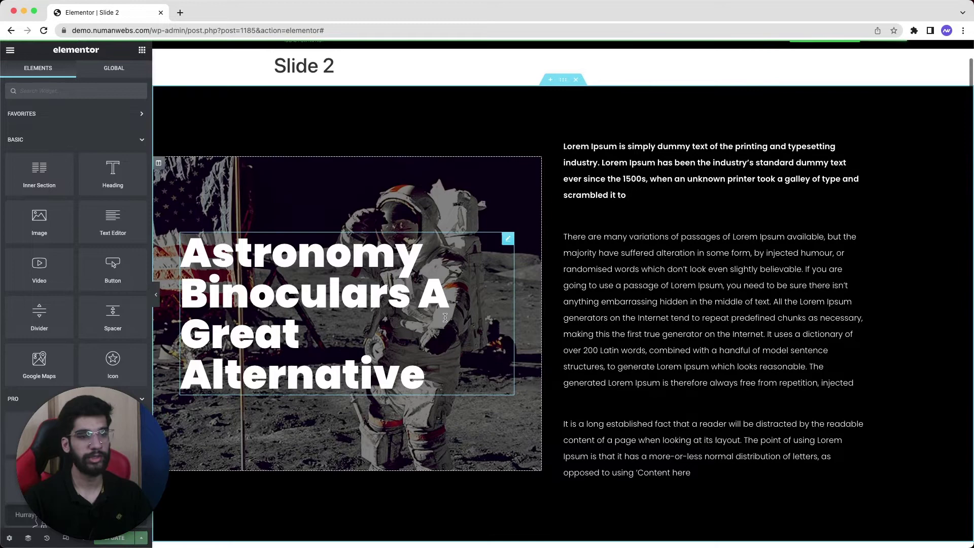
pyautogui.scroll(1, 248, 152)
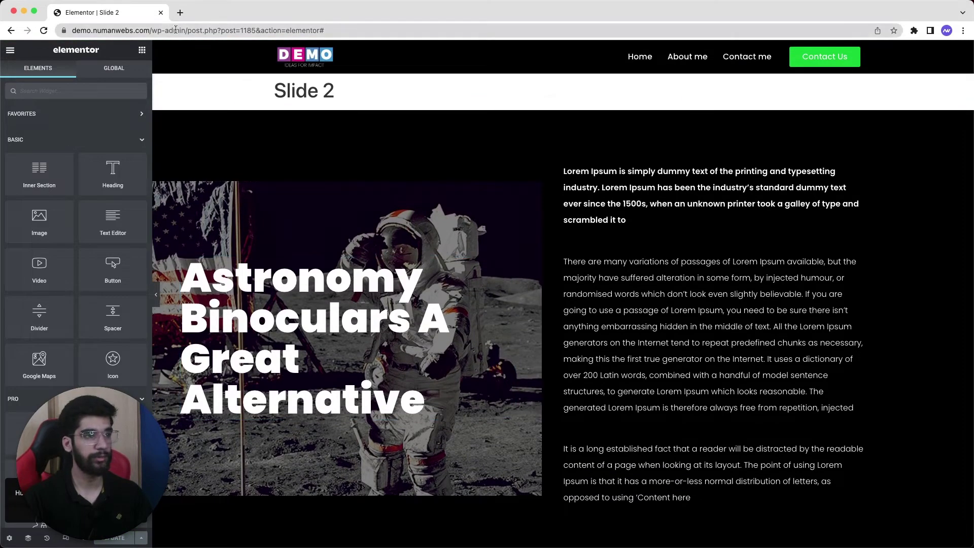
pyautogui.moveTo(189, 30); pyautogui.dragTo(325, 30)
pyautogui.press('BackSpace')
pyautogui.press('Return')
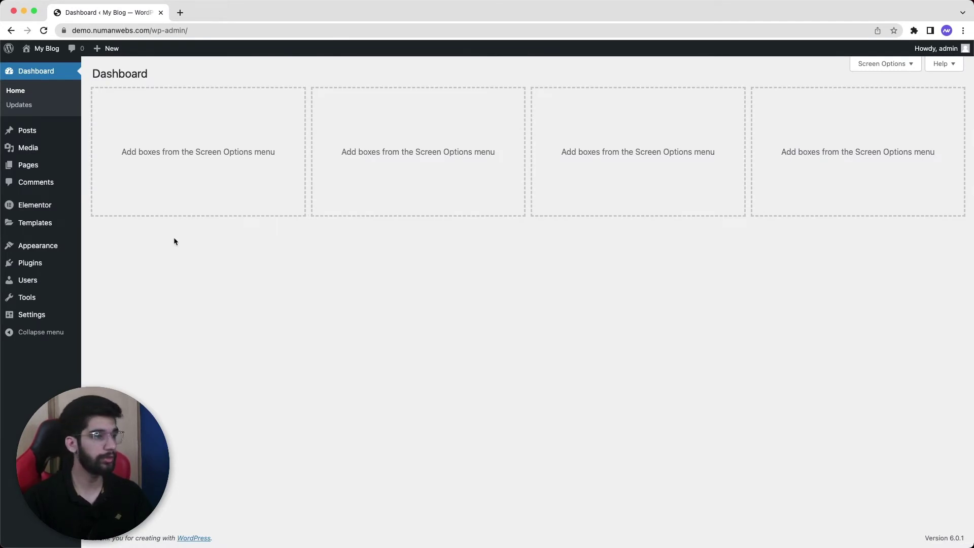
# From Pages, open the Home page's 'Edit with Elementor' link in a new tab.
pyautogui.click(32, 165)
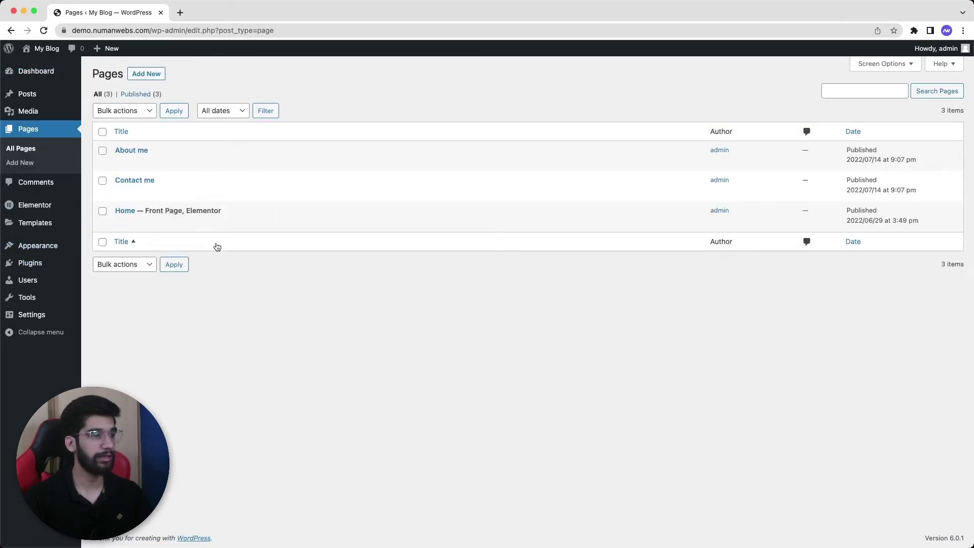
pyautogui.moveTo(171, 225)
pyautogui.rightClick(274, 224)
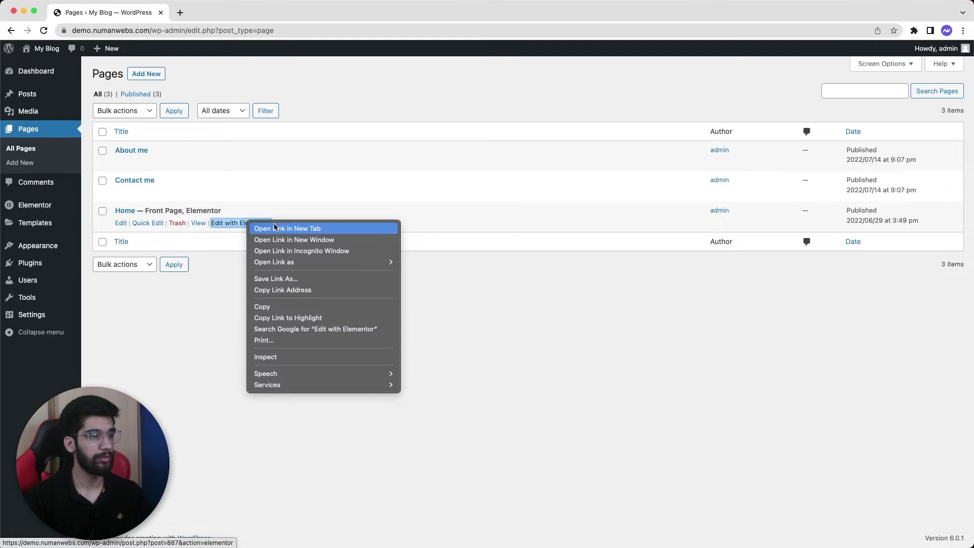
pyautogui.click(276, 228)
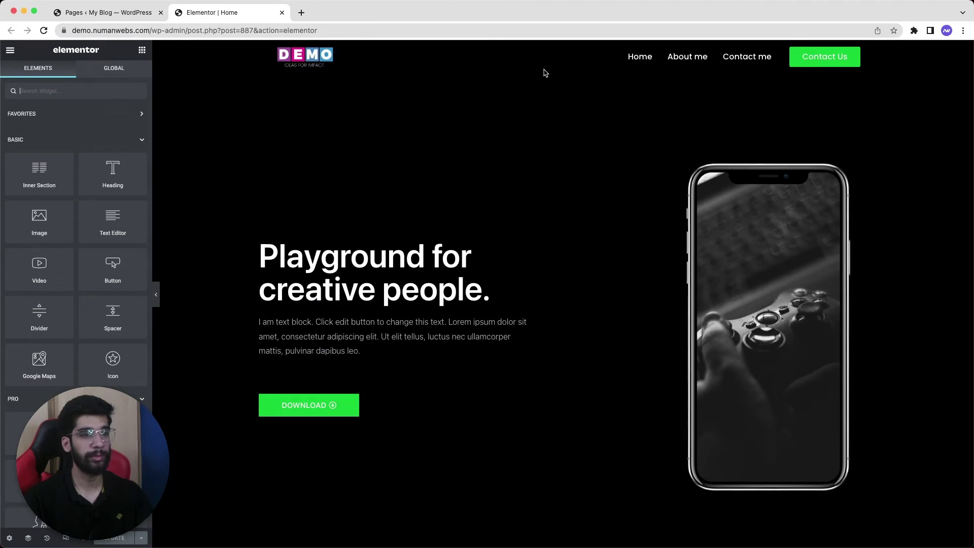
# Add a section above the hero and drag a Sina Content Slider into it, found by searching 'sina content sl'.
pyautogui.click(547, 74)
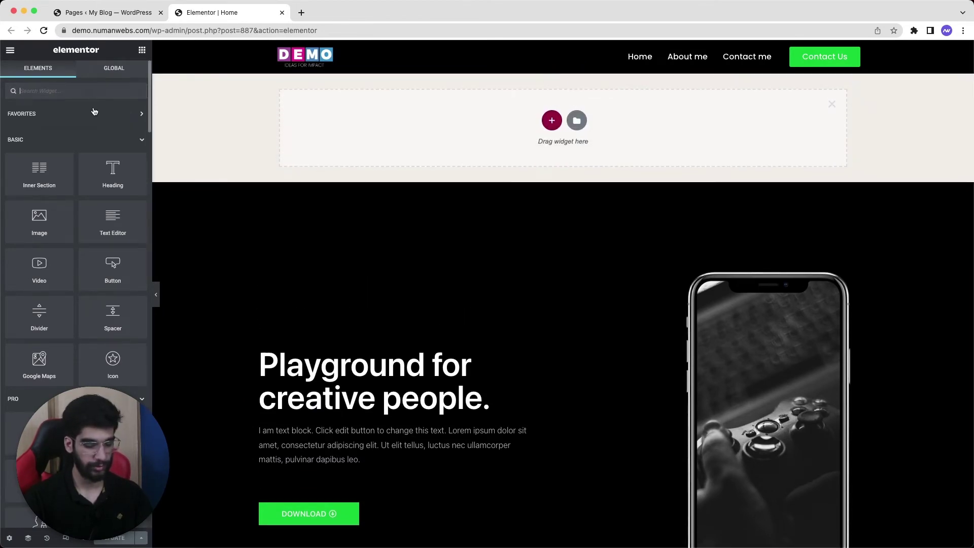
pyautogui.write('sina')
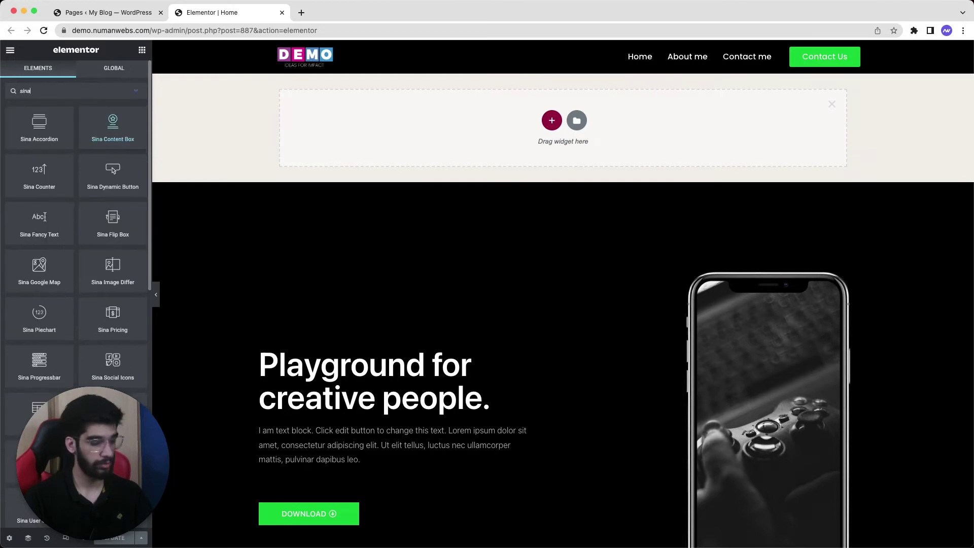
pyautogui.write(' content slider')
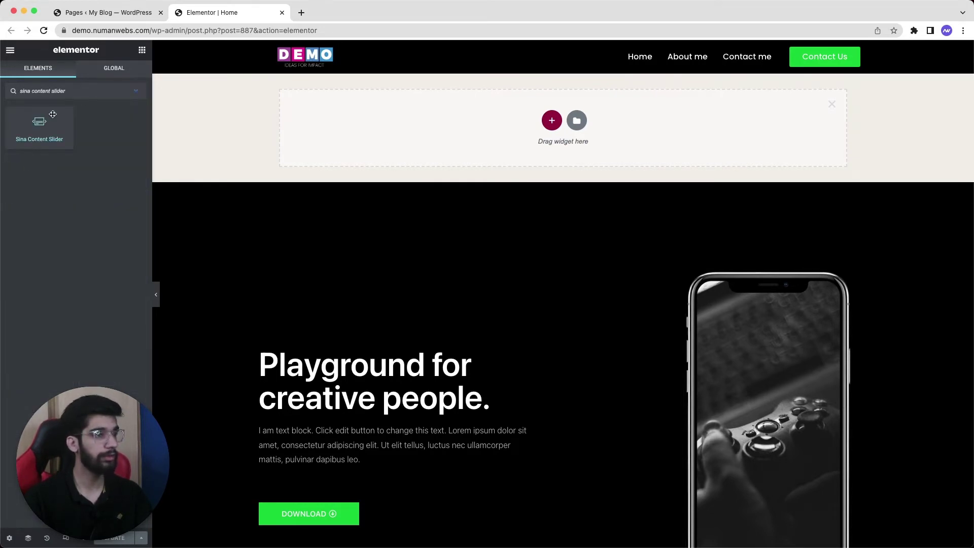
pyautogui.moveTo(53, 114); pyautogui.dragTo(607, 146)
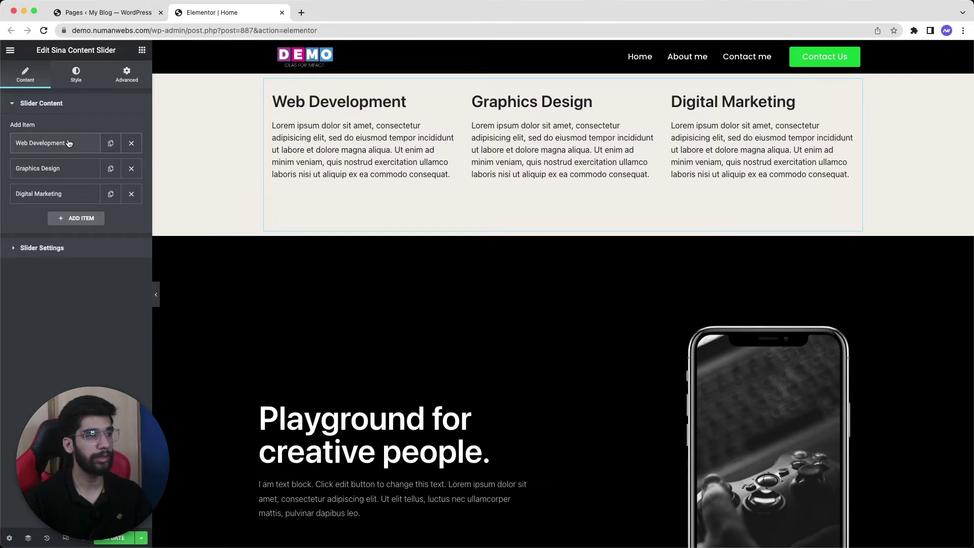
# Switch the Web Development item to Use Save Templates with the Slide 1 template.
pyautogui.click(71, 144)
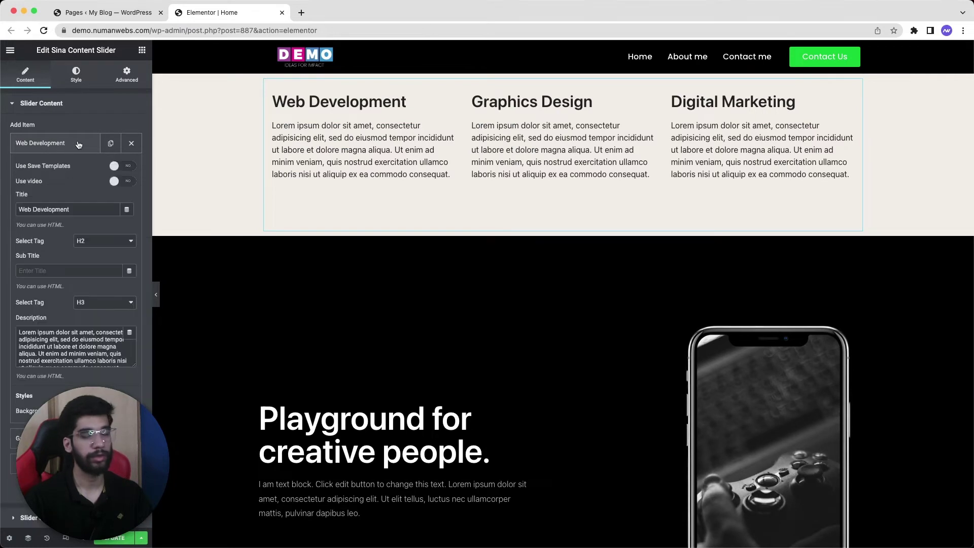
pyautogui.click(121, 166)
pyautogui.click(100, 184)
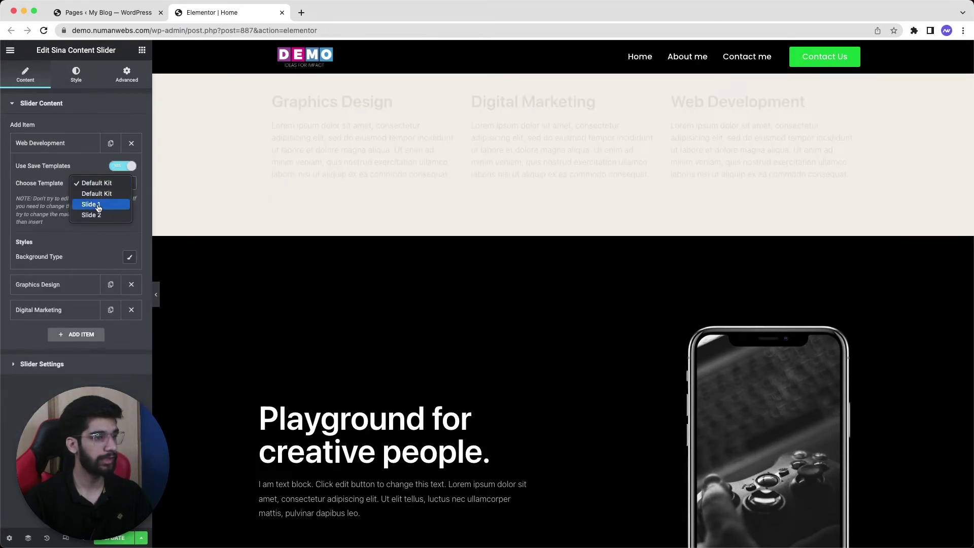
pyautogui.click(98, 205)
pyautogui.click(65, 139)
# Give the Graphics Design item the saved Slide 2 template and delete the Digital Marketing item.
pyautogui.click(76, 172)
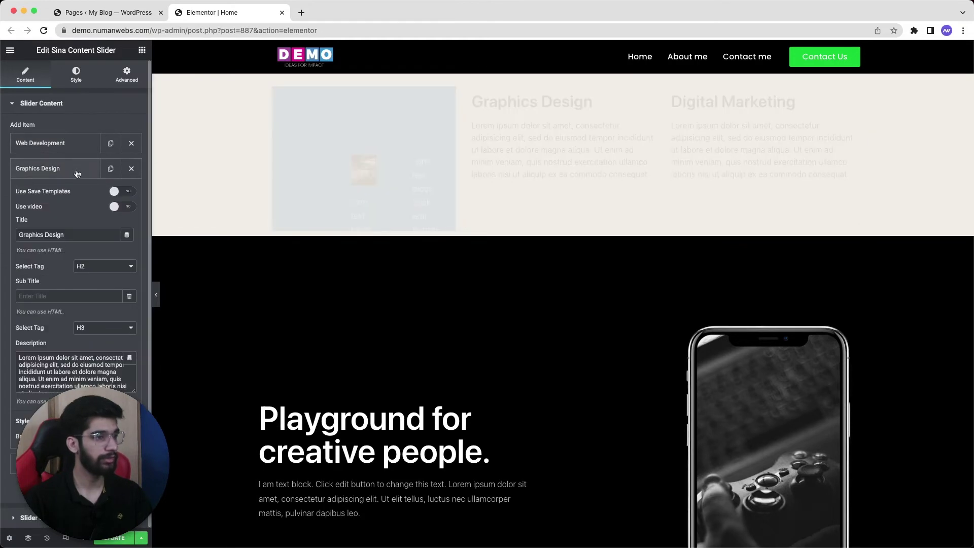
pyautogui.click(116, 192)
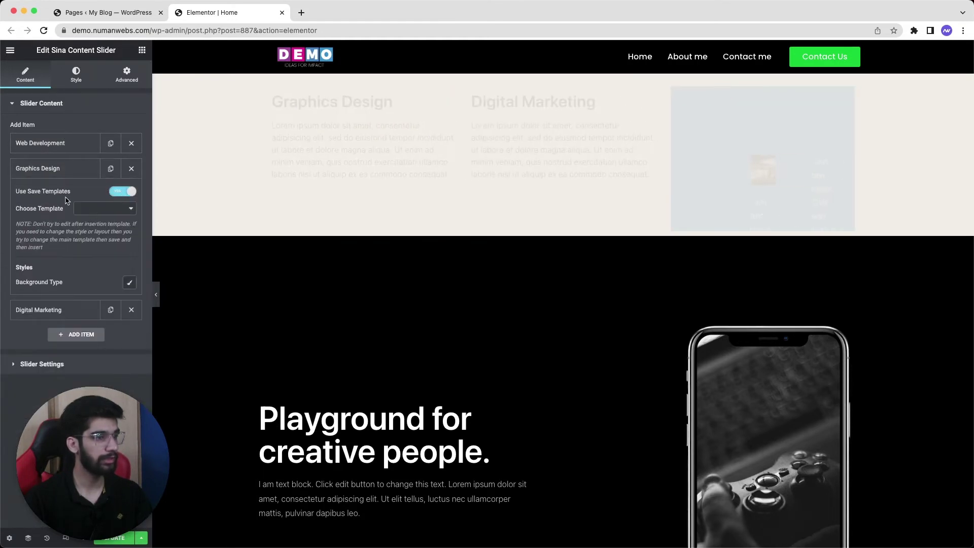
pyautogui.click(102, 209)
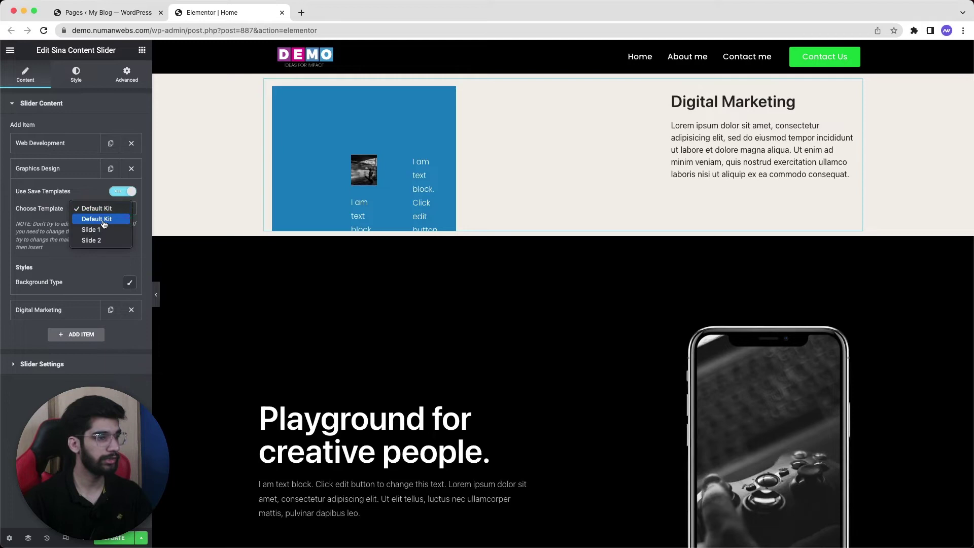
pyautogui.click(97, 242)
pyautogui.click(67, 168)
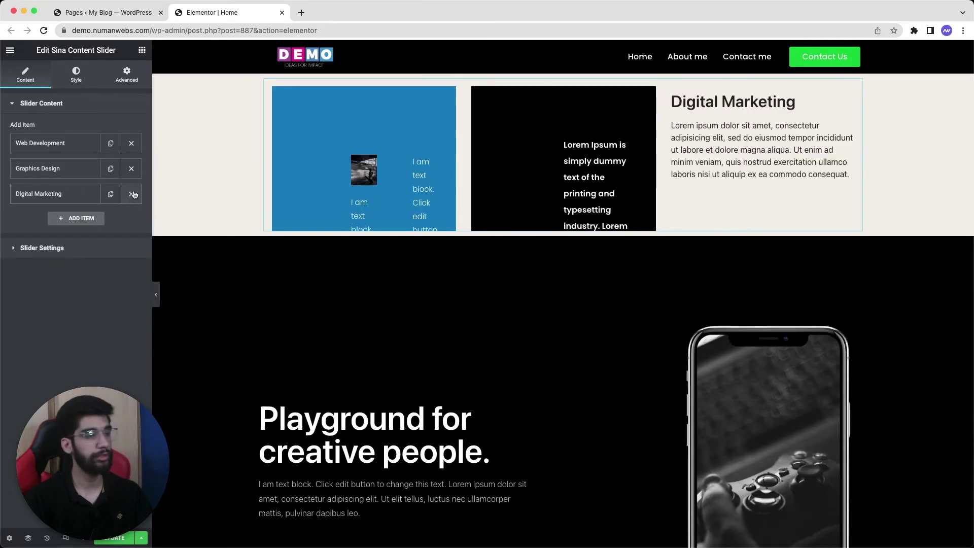
pyautogui.click(132, 194)
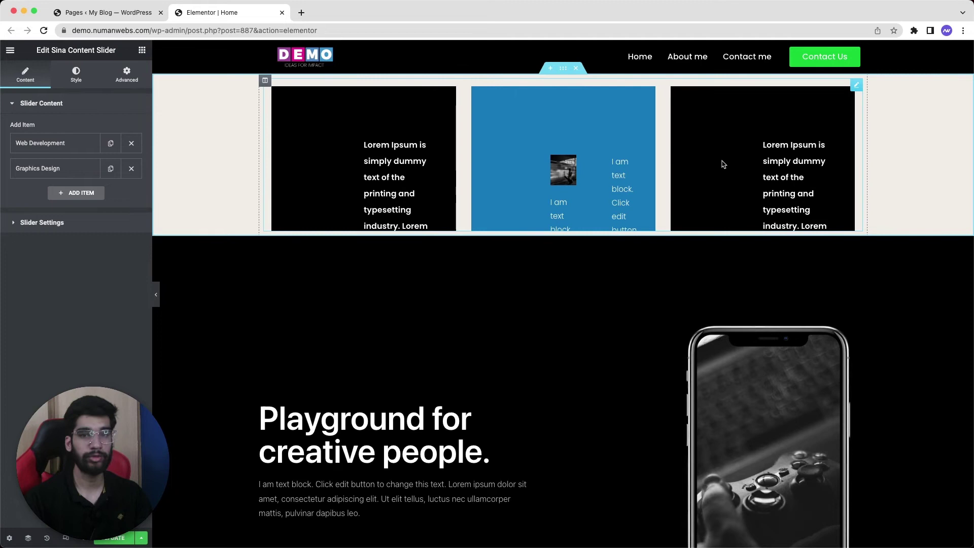
# Set Slider Settings' Show Item to 1 and advance the preview to the second slide.
pyautogui.click(63, 229)
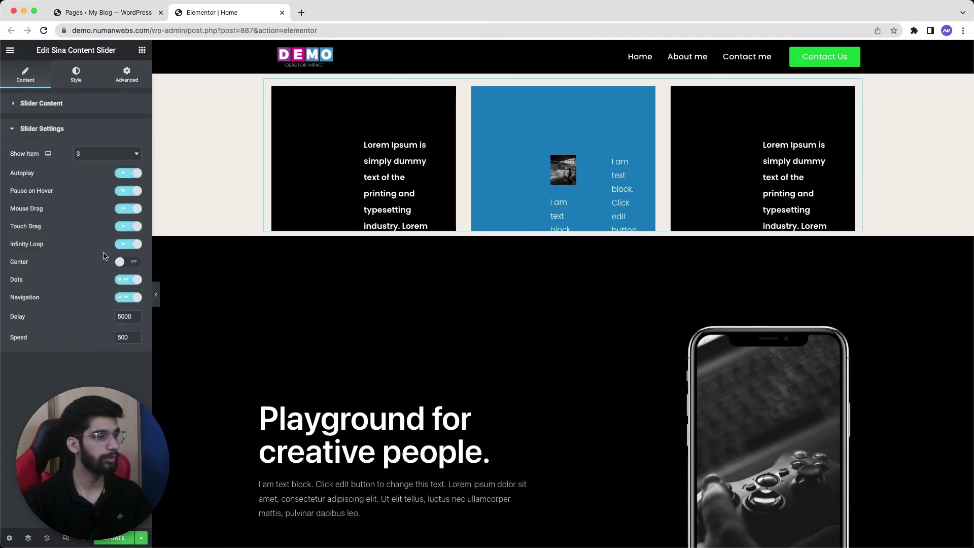
pyautogui.click(92, 157)
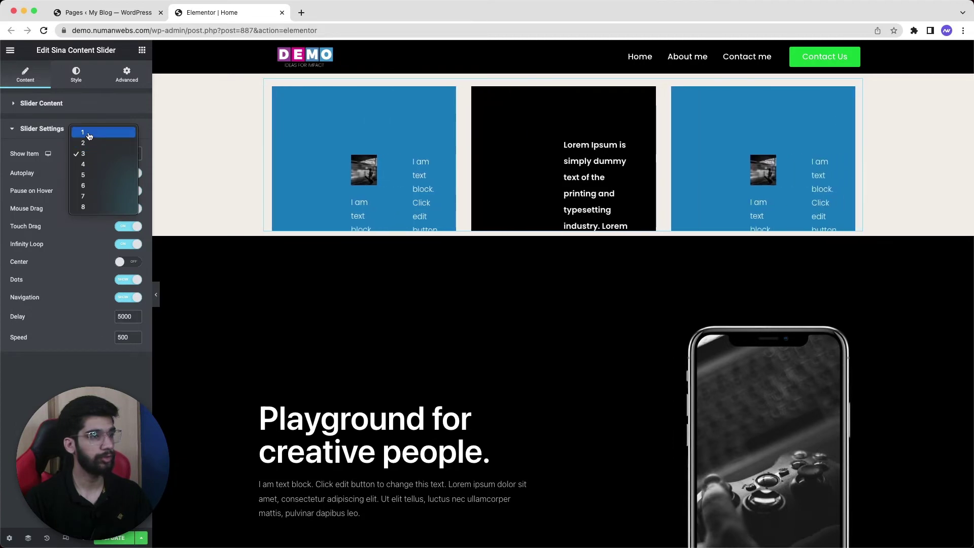
pyautogui.click(89, 134)
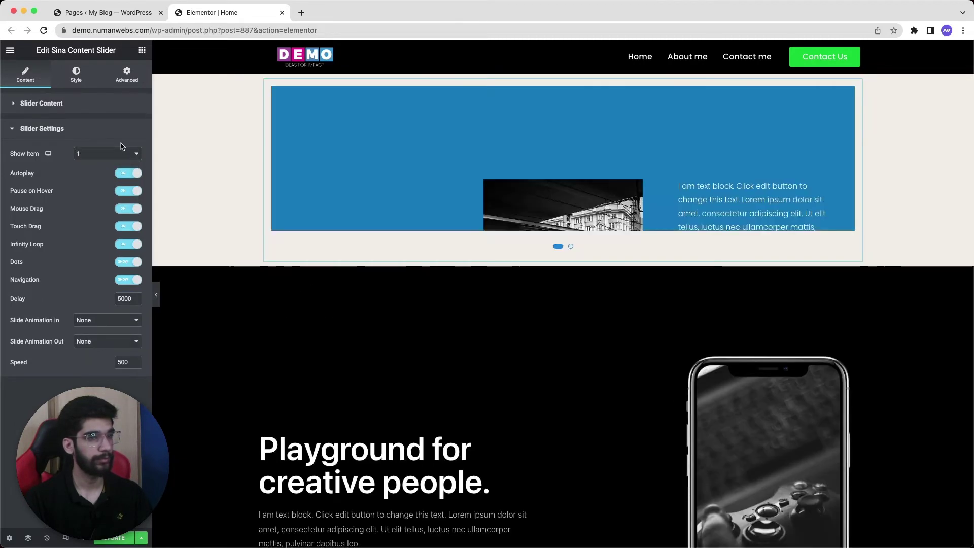
pyautogui.click(848, 180)
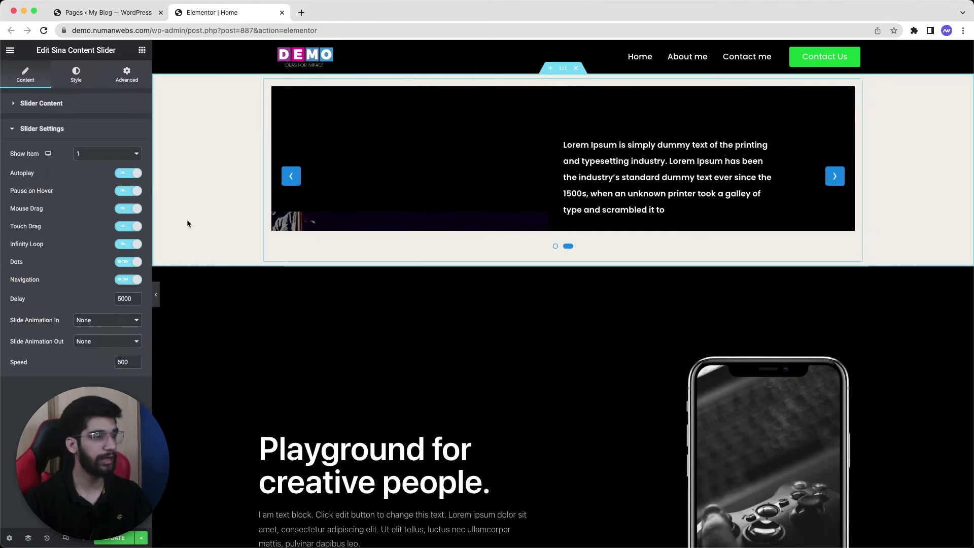
pyautogui.click(84, 81)
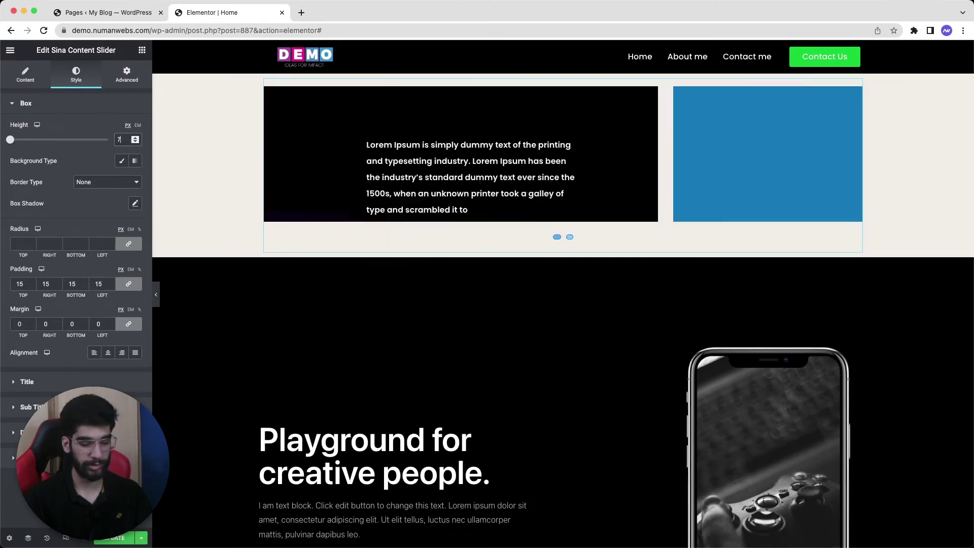
# Enter 700 px as the slider box height in the Style tab.
pyautogui.write('700')
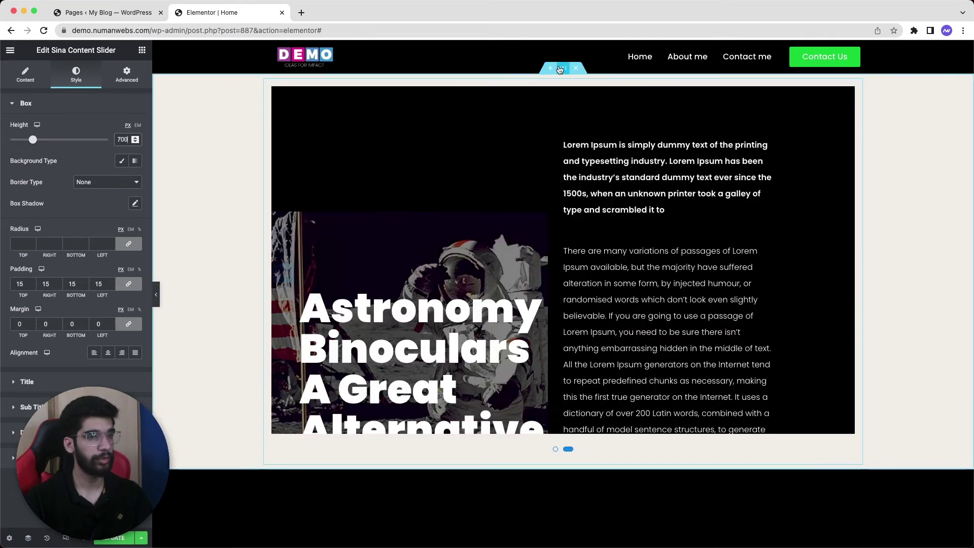
# Make the slider's parent section Full Width with No Gap columns, then reselect the slider.
pyautogui.click(508, 84)
pyautogui.click(88, 133)
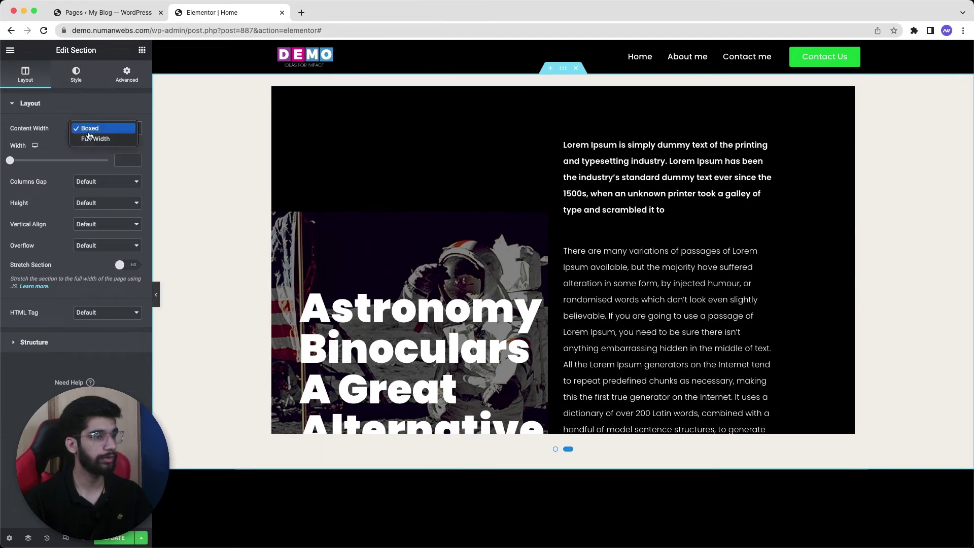
pyautogui.click(91, 137)
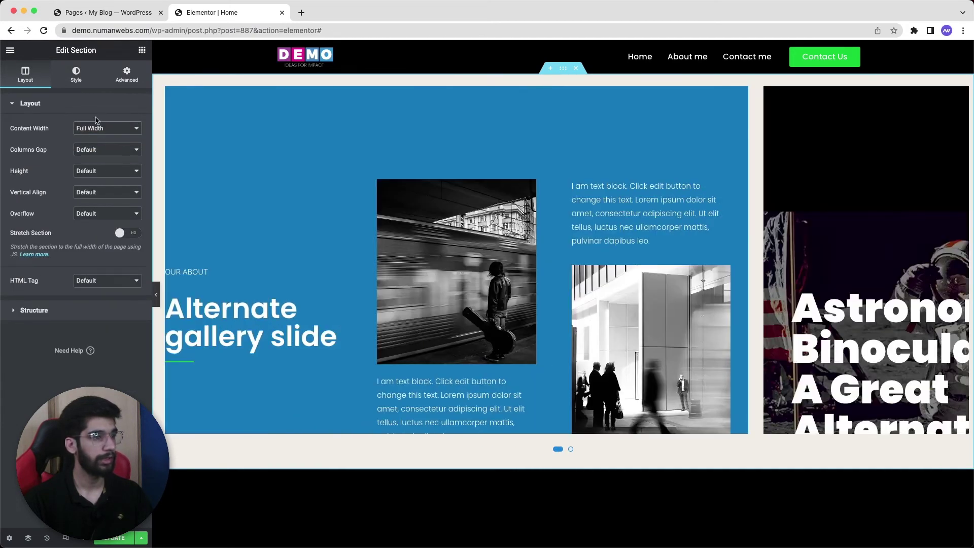
pyautogui.click(102, 149)
pyautogui.click(88, 159)
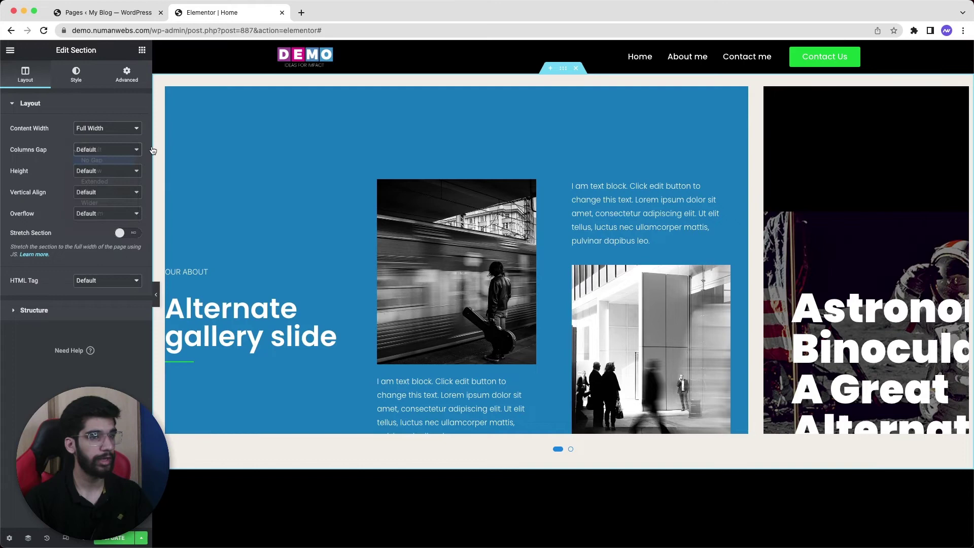
pyautogui.click(562, 82)
pyautogui.click(563, 70)
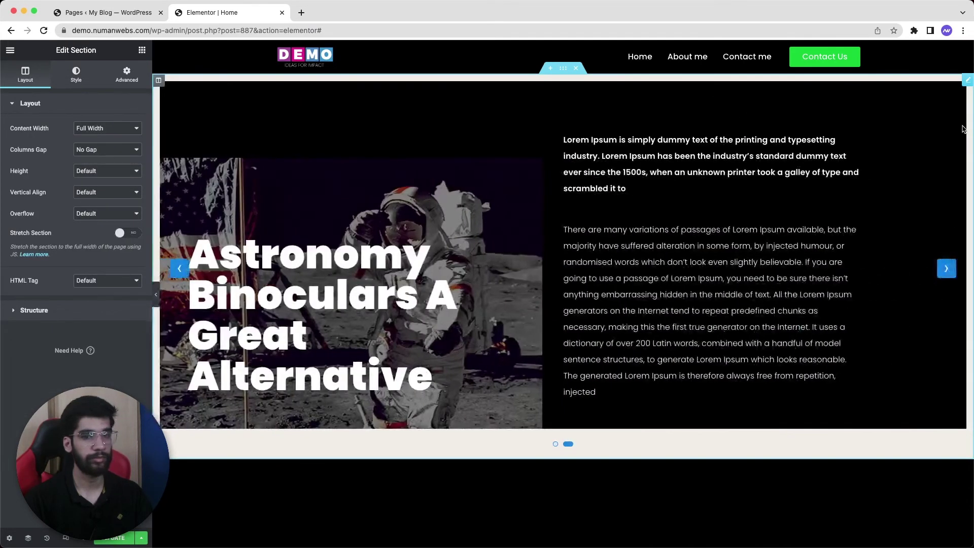
pyautogui.click(968, 82)
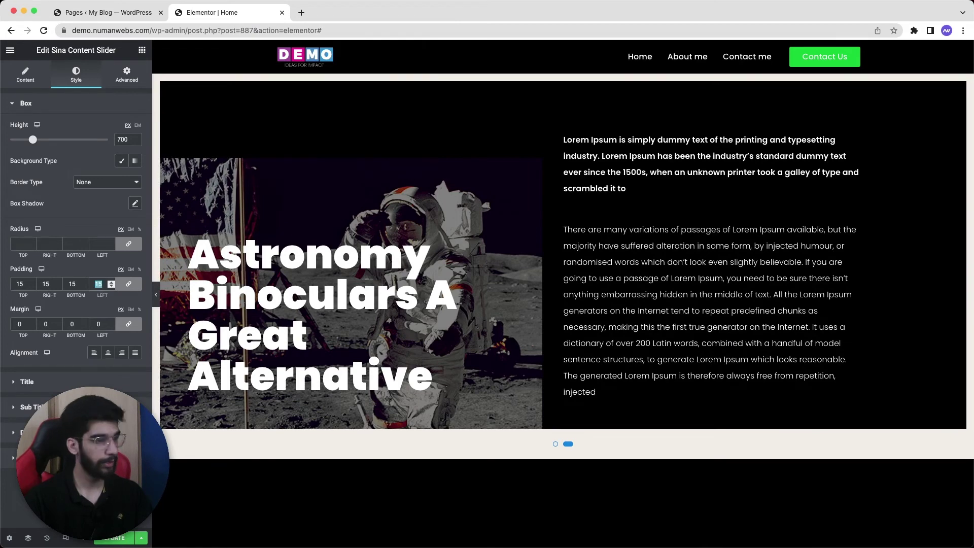
# Set the slider's linked padding to 0 and box height to 800 px, checking it in preview.
pyautogui.write('0')
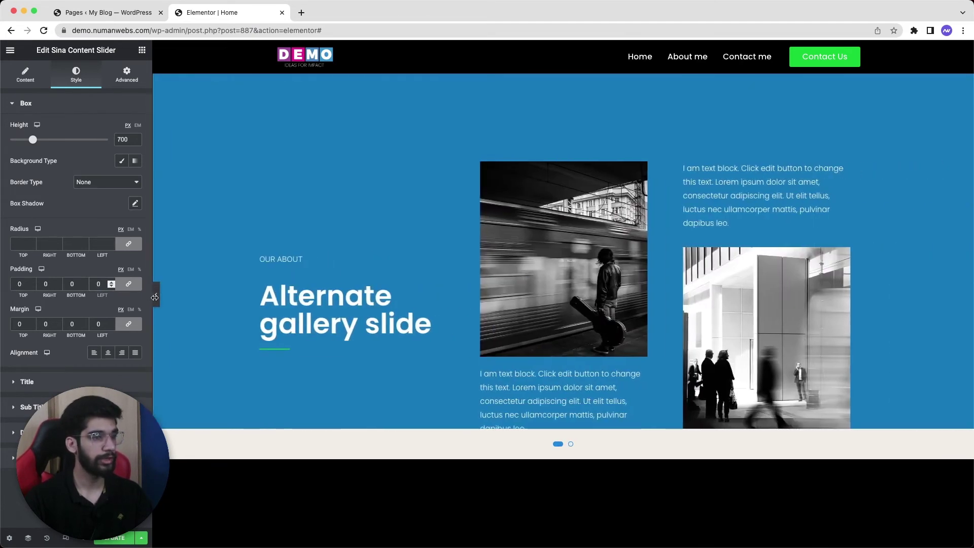
pyautogui.click(157, 303)
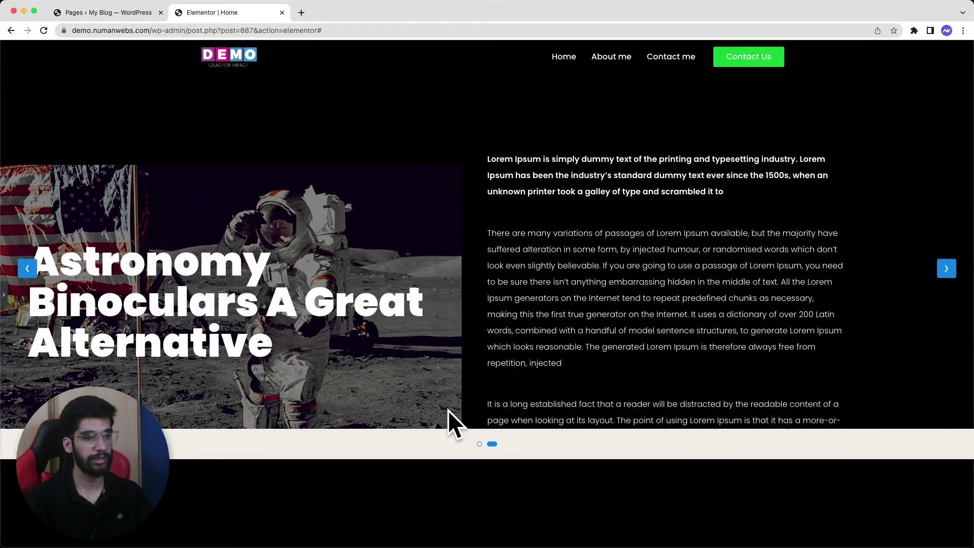
pyautogui.click(4, 294)
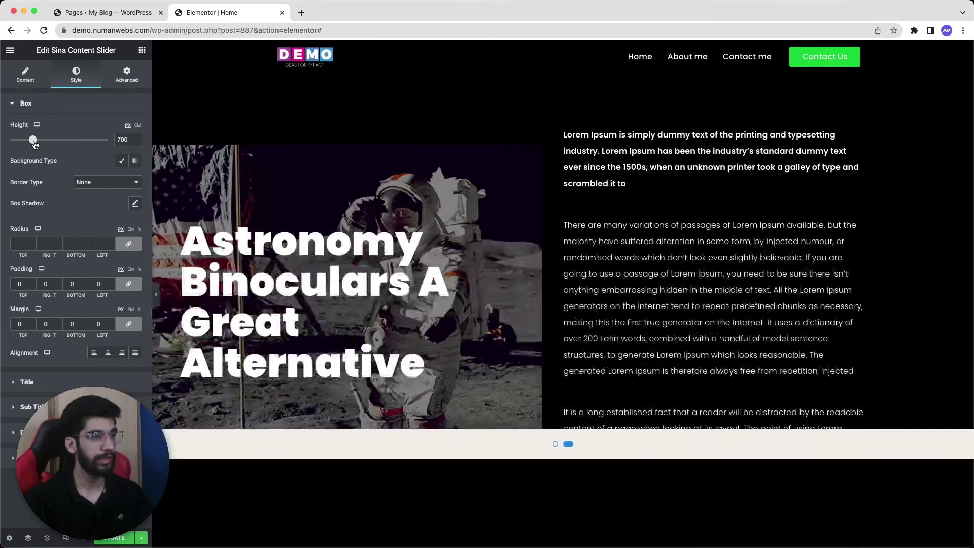
pyautogui.moveTo(34, 142)
pyautogui.mouseDown()
pyautogui.moveTo(46, 145)
pyautogui.moveTo(35, 142)
pyautogui.mouseUp()
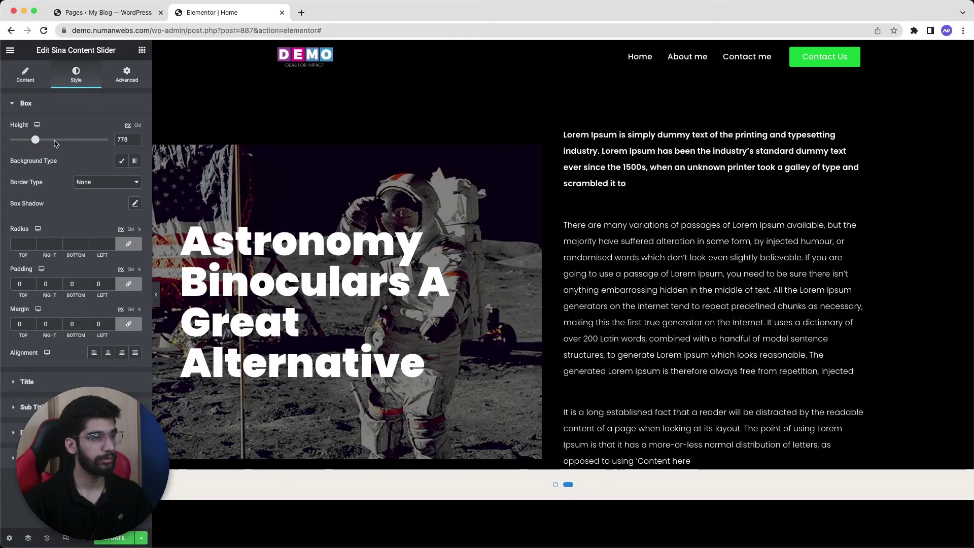
pyautogui.doubleClick(123, 139)
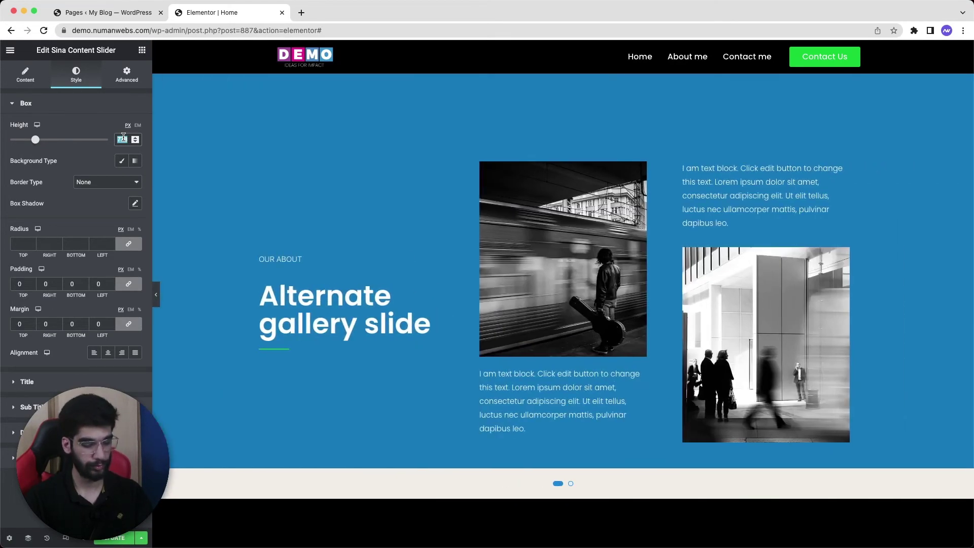
pyautogui.write('750')
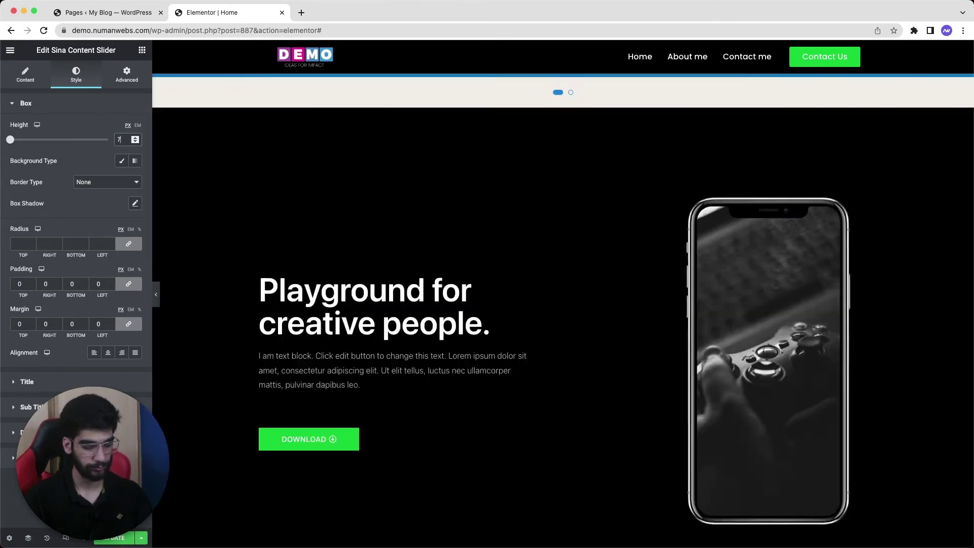
pyautogui.write('800')
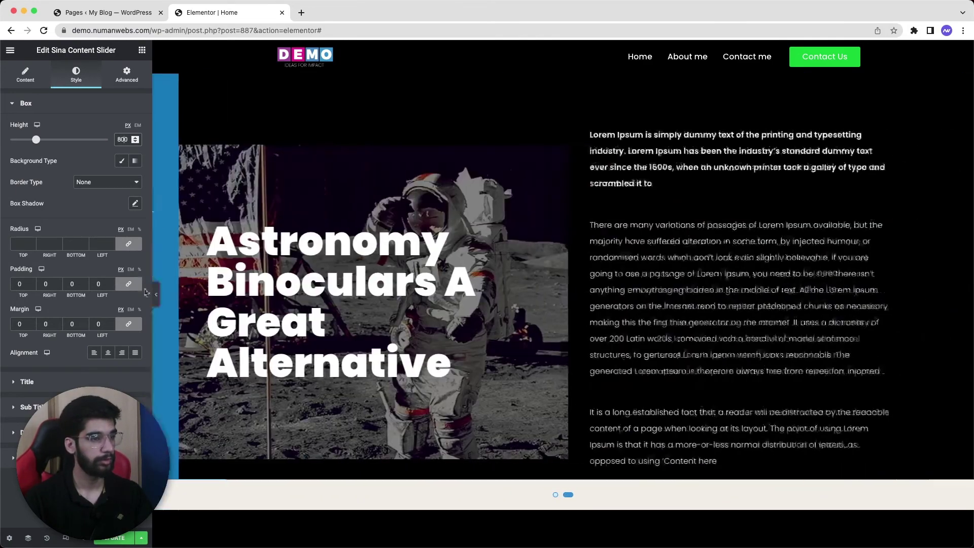
pyautogui.click(156, 294)
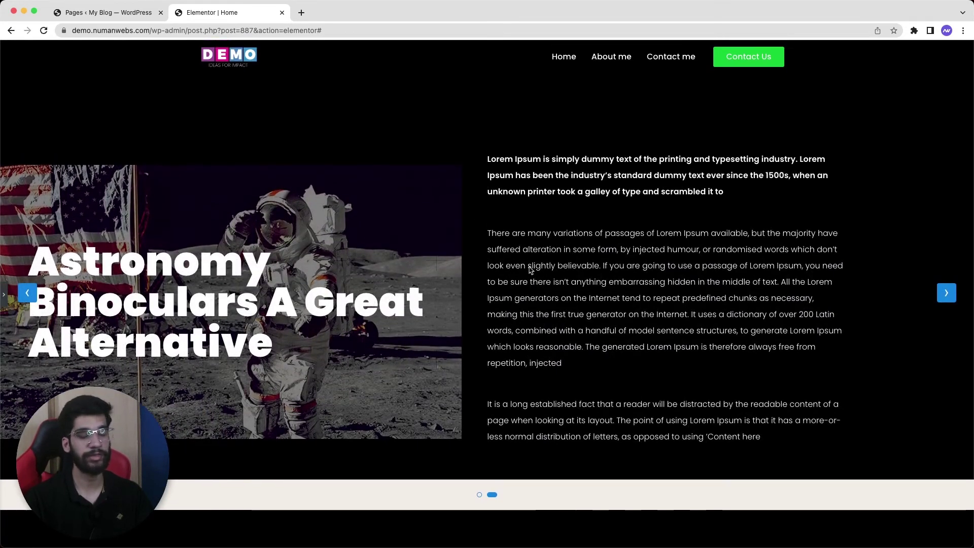
pyautogui.click(3, 294)
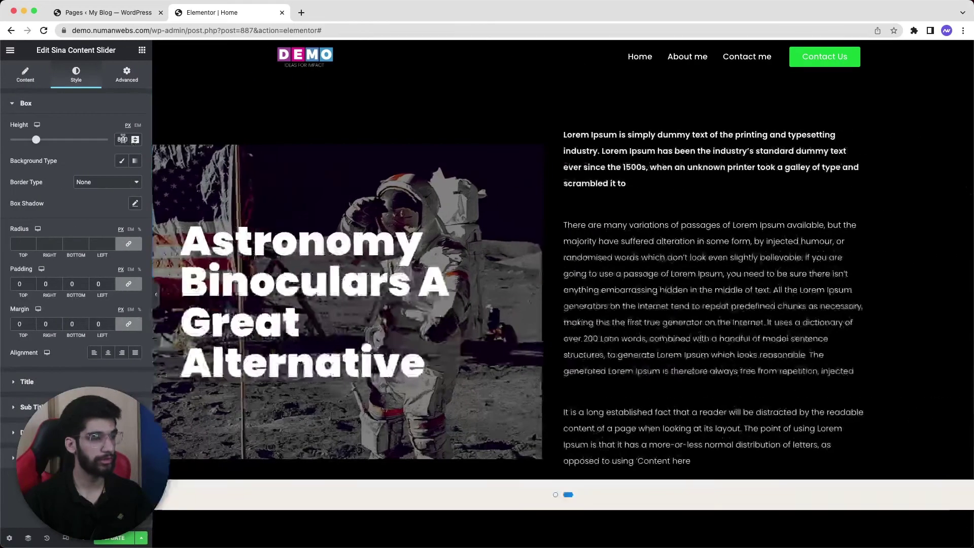
pyautogui.doubleClick(122, 139)
pyautogui.write('700')
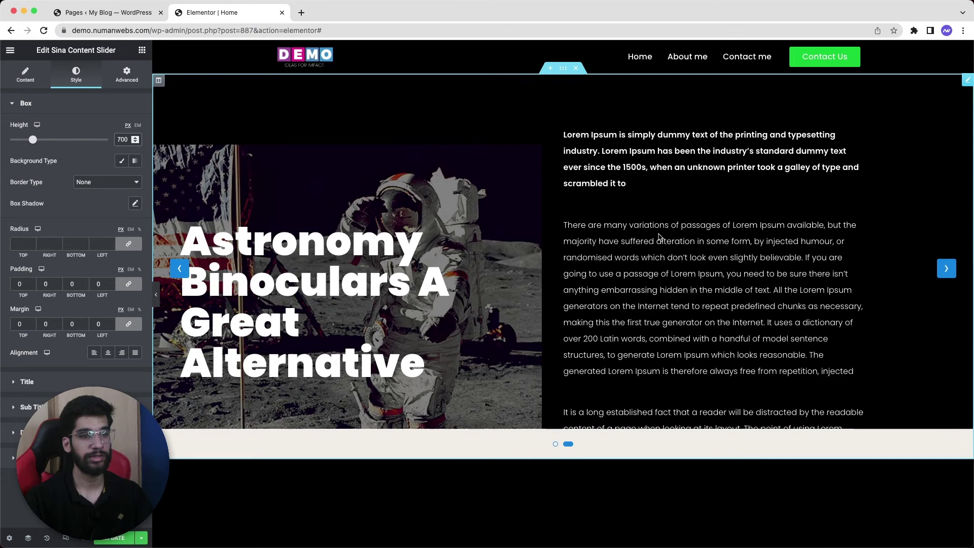
pyautogui.doubleClick(123, 139)
pyautogui.write('800')
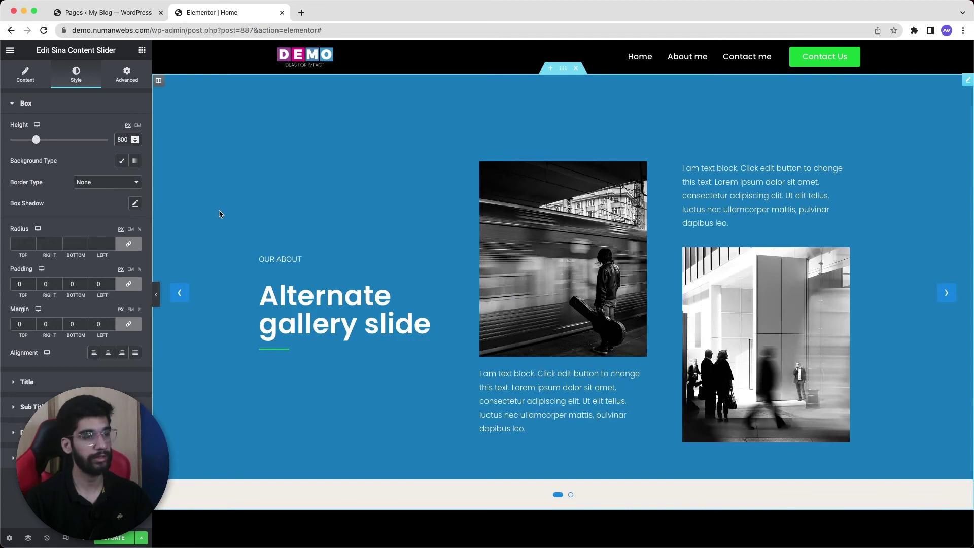
pyautogui.click(156, 294)
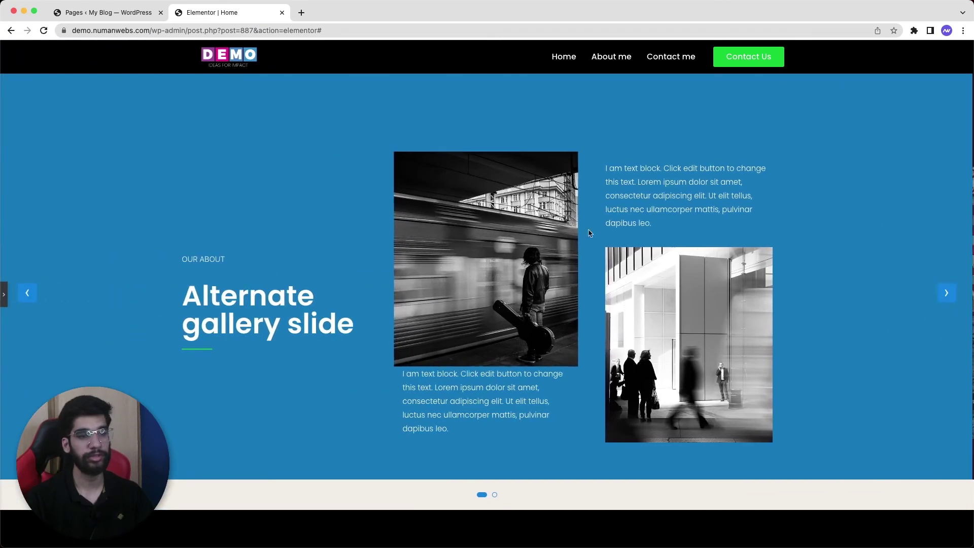
pyautogui.scroll(-1, 178, 310)
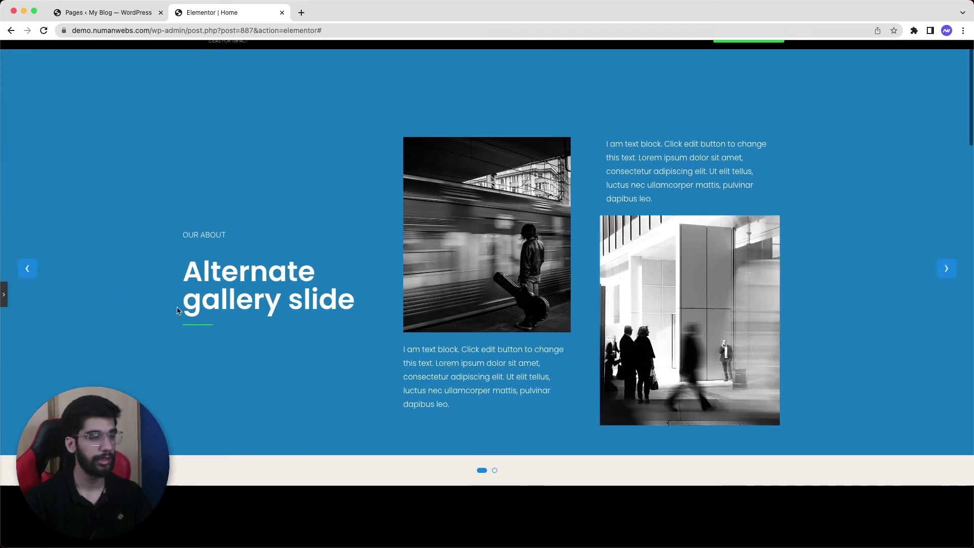
# Set Dots to Hide in the slider's Content settings, then test both arrows in preview.
pyautogui.click(4, 295)
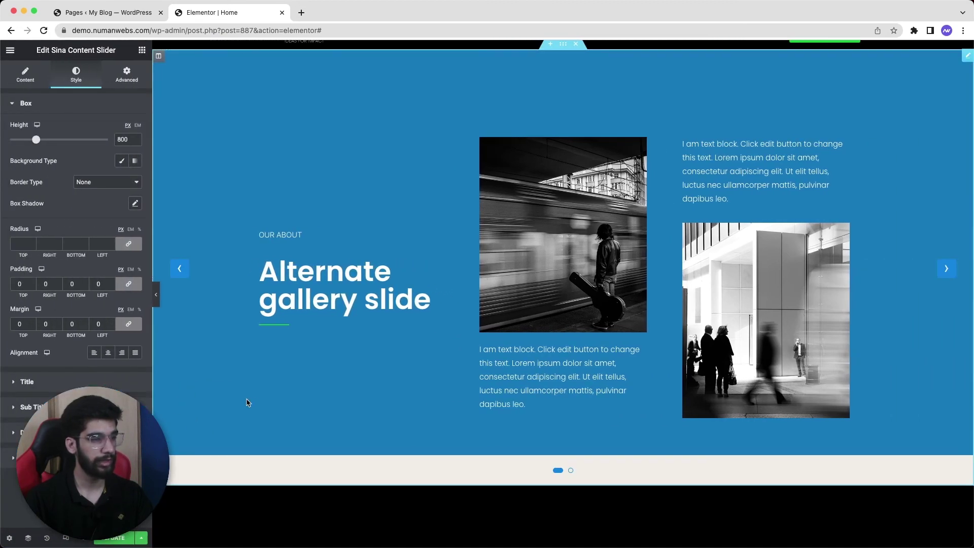
pyautogui.click(25, 75)
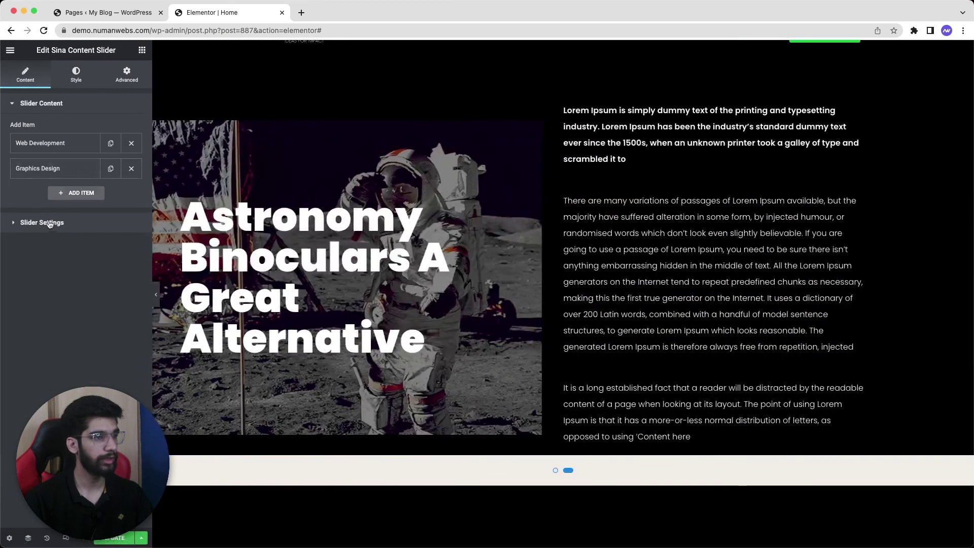
pyautogui.click(50, 224)
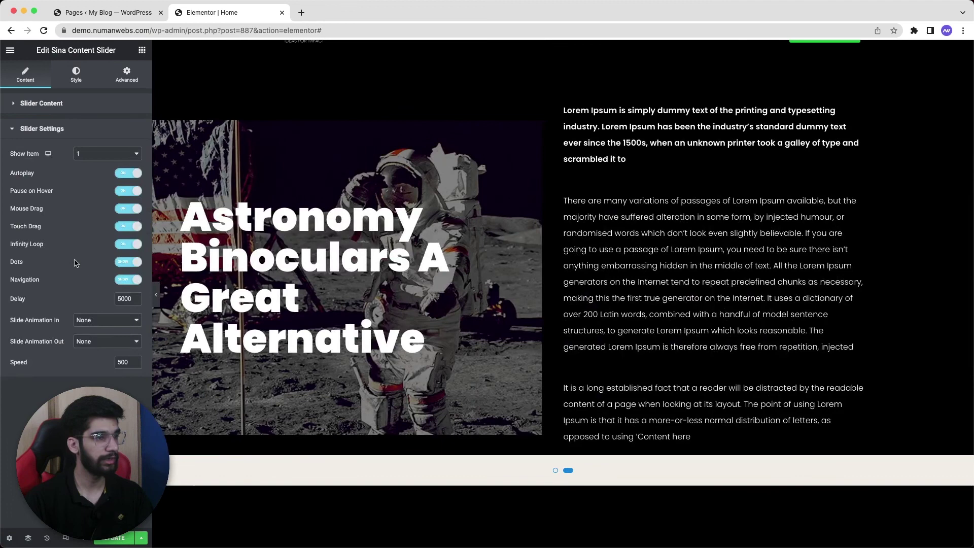
pyautogui.click(129, 262)
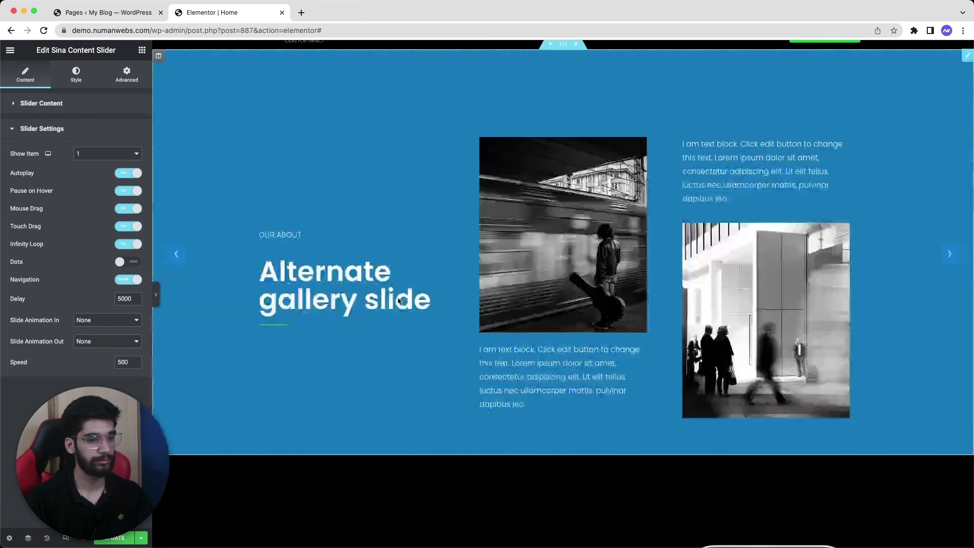
pyautogui.click(157, 294)
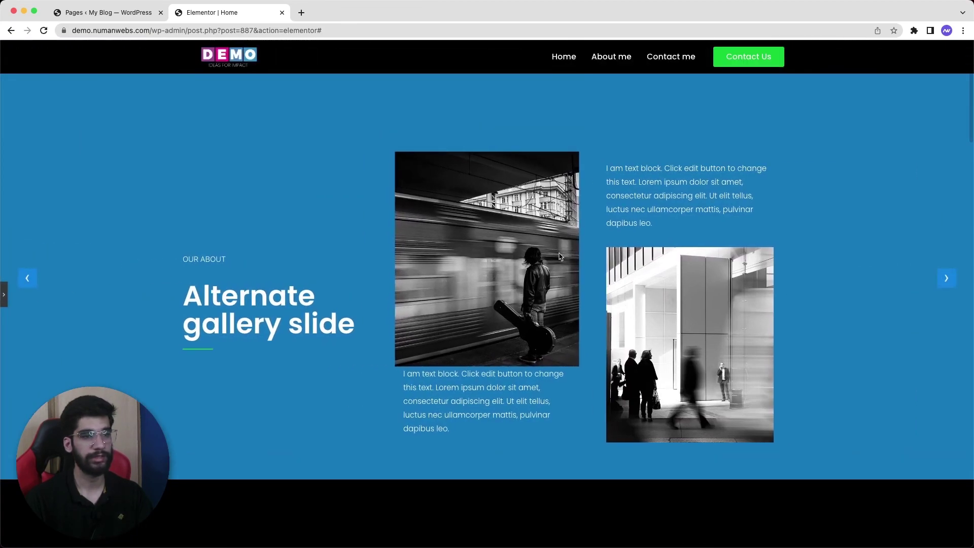
pyautogui.click(954, 279)
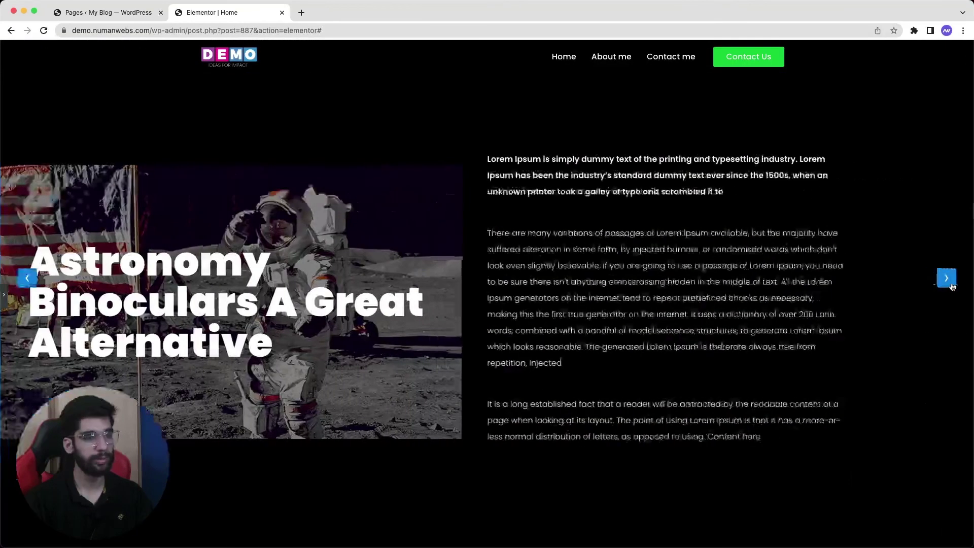
pyautogui.click(19, 278)
pyautogui.click(3, 294)
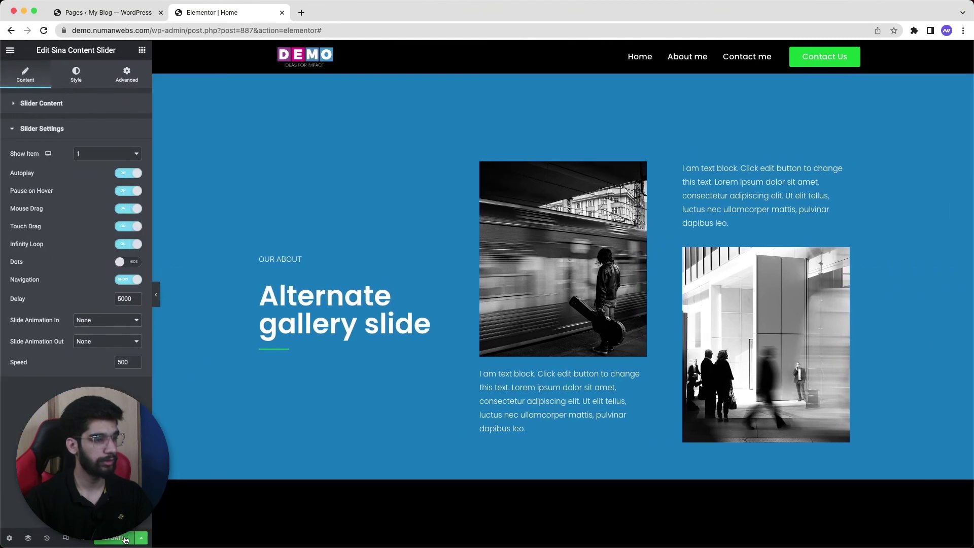
# Open Preview Changes in a new tab and advance the live slider to the Astronomy slide.
pyautogui.click(87, 541)
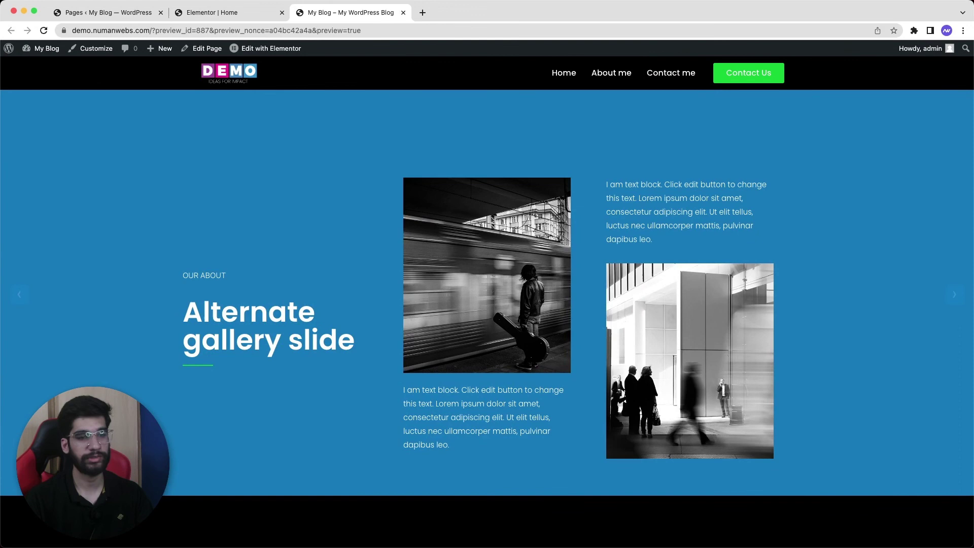
pyautogui.click(952, 303)
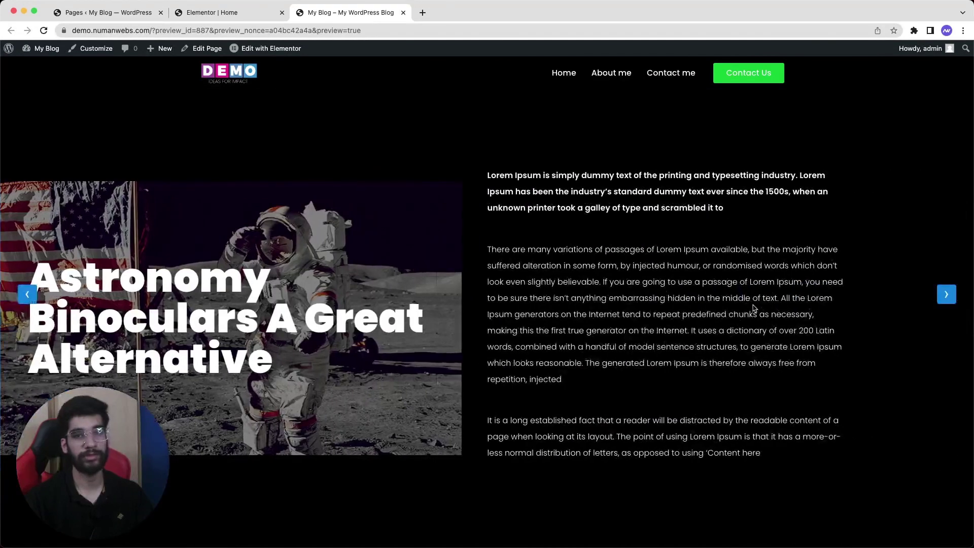